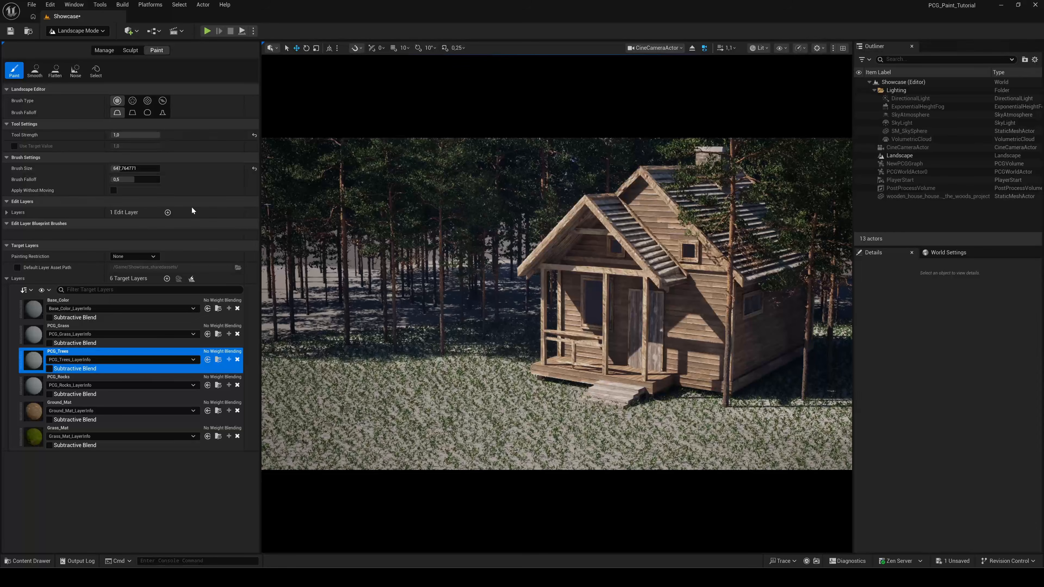
Step: Paint the Grass_Mat target layer over the clearing in front of and around the wooden house
left_click(38, 437)
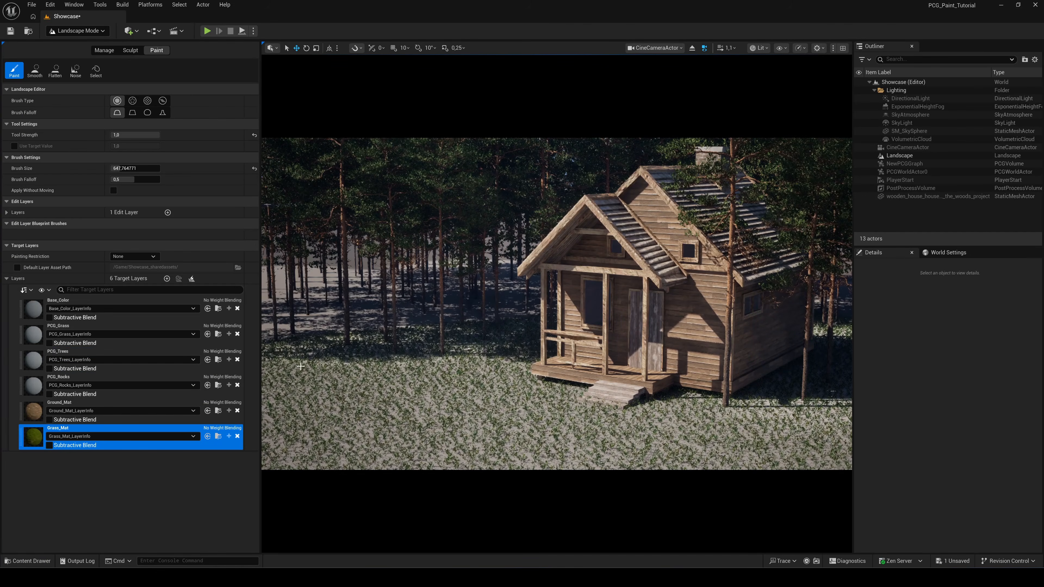
left_click_drag(382, 344, 390, 364)
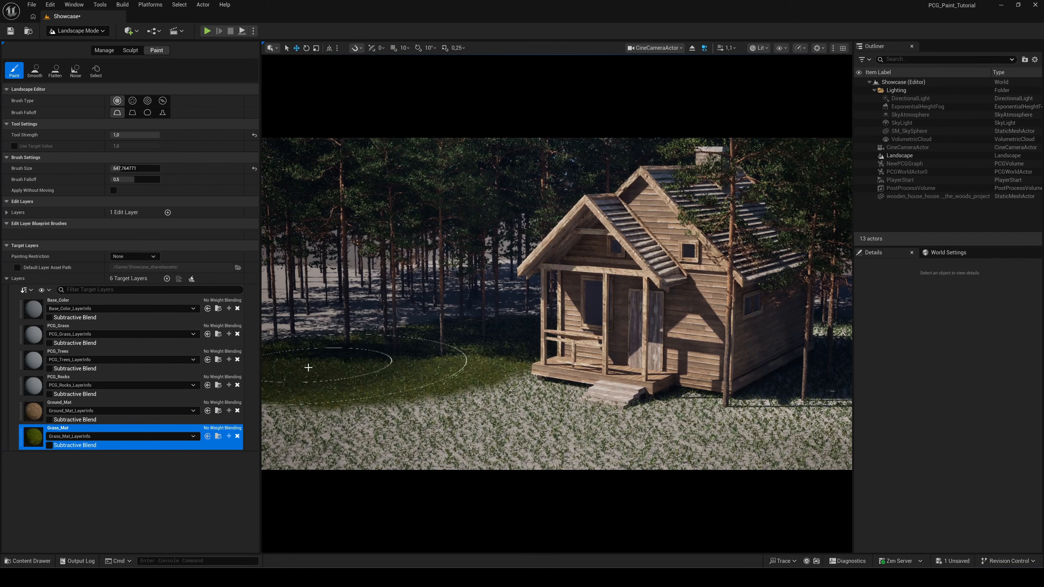
mouse_move(438, 440)
left_mouse_down()
mouse_move(535, 443)
mouse_move(801, 403)
mouse_move(848, 315)
left_mouse_up()
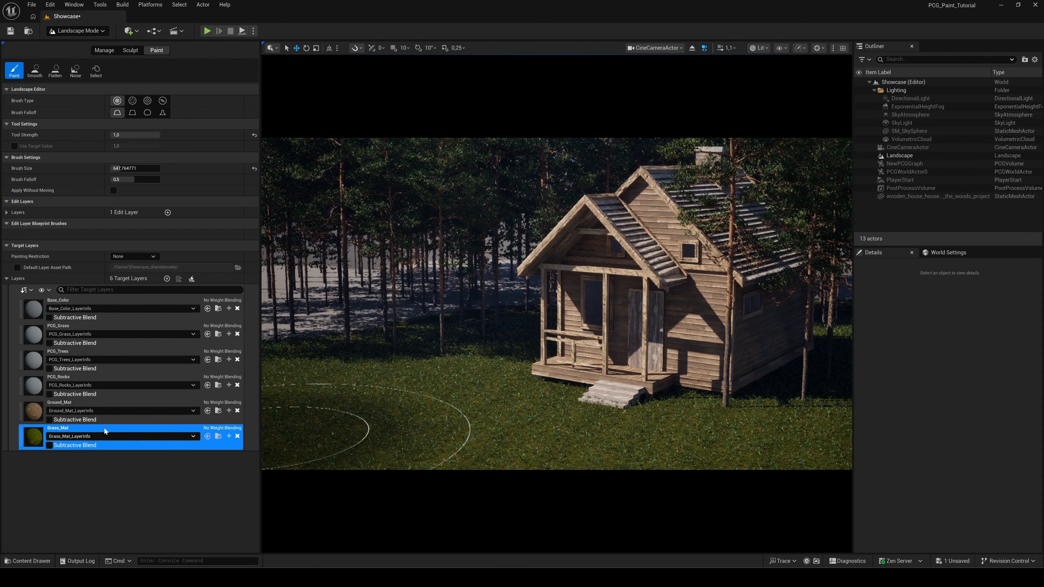
Step: Paint the Ground_Mat layer across the forest floor behind the clearing and the PCG_Rocks layer over the grass
left_click(33, 415)
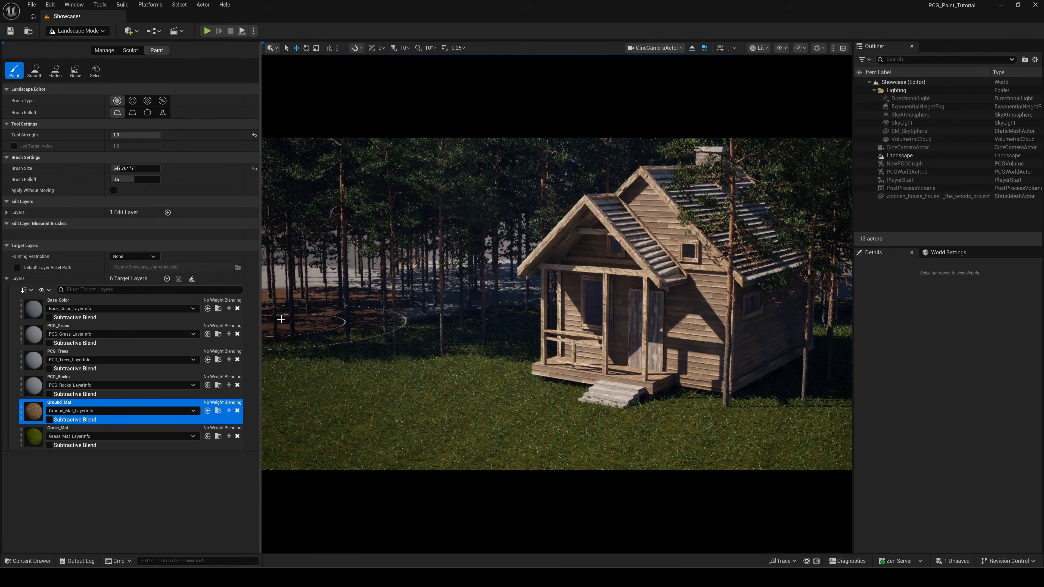
left_click_drag(281, 320, 282, 222)
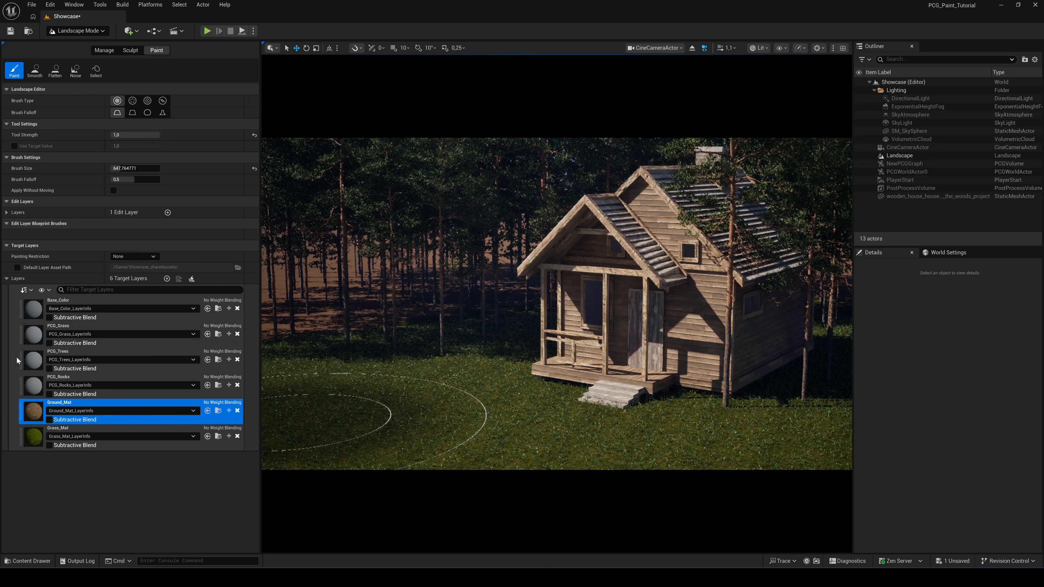
left_click(126, 394)
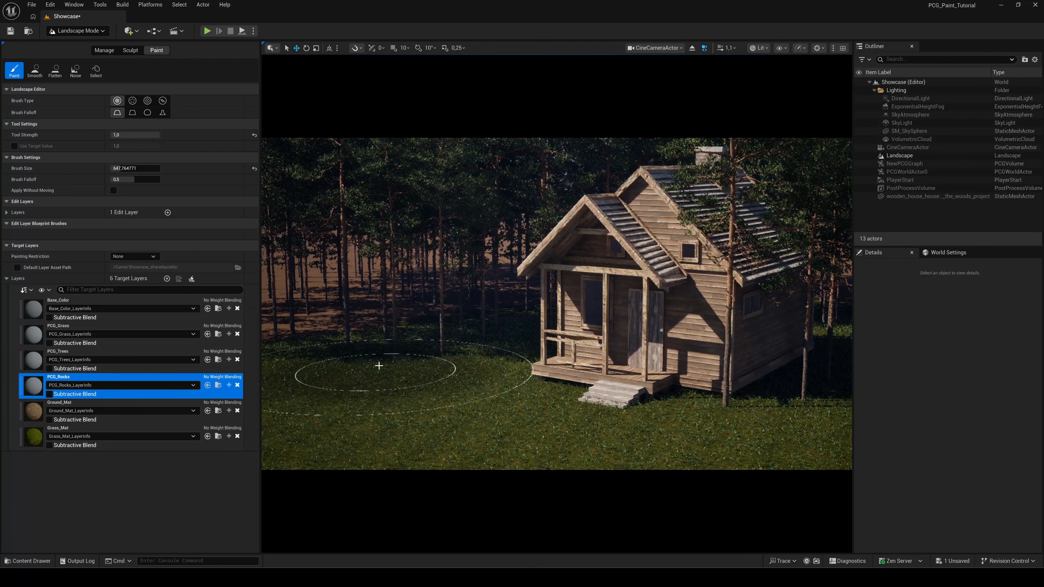
mouse_move(493, 434)
left_mouse_down()
mouse_move(776, 432)
mouse_move(851, 445)
left_mouse_up()
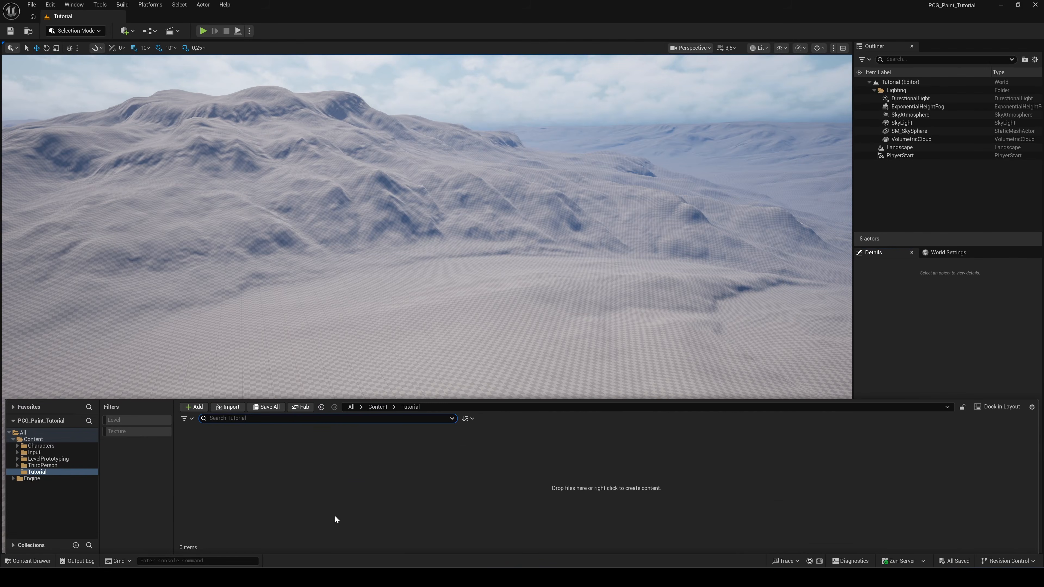
Step: Create a material named Landscape_Mat in the Tutorial folder and open it for editing
right_click(354, 476)
left_click(408, 271)
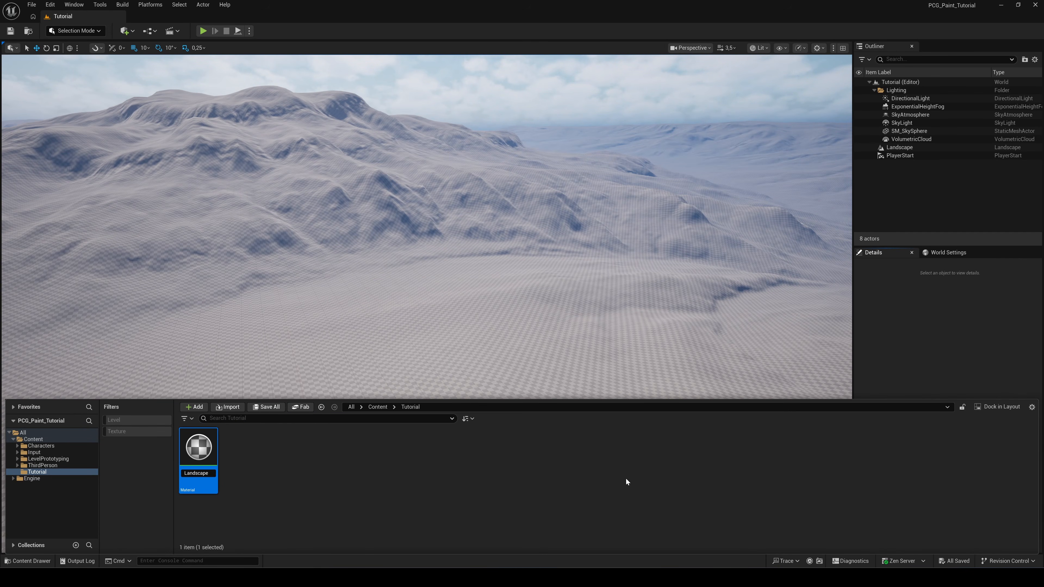
type("Landscape_Mat")
key("Return")
Step: Add a LandscapeLayerBlend node to the material graph and connect its output to Base Color
right_click(559, 141)
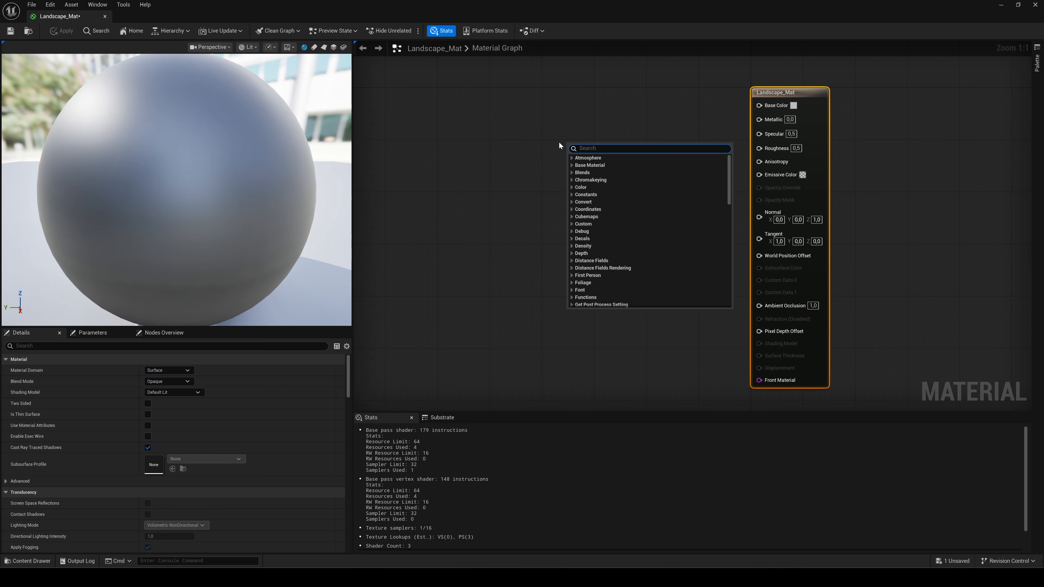
type("landscape")
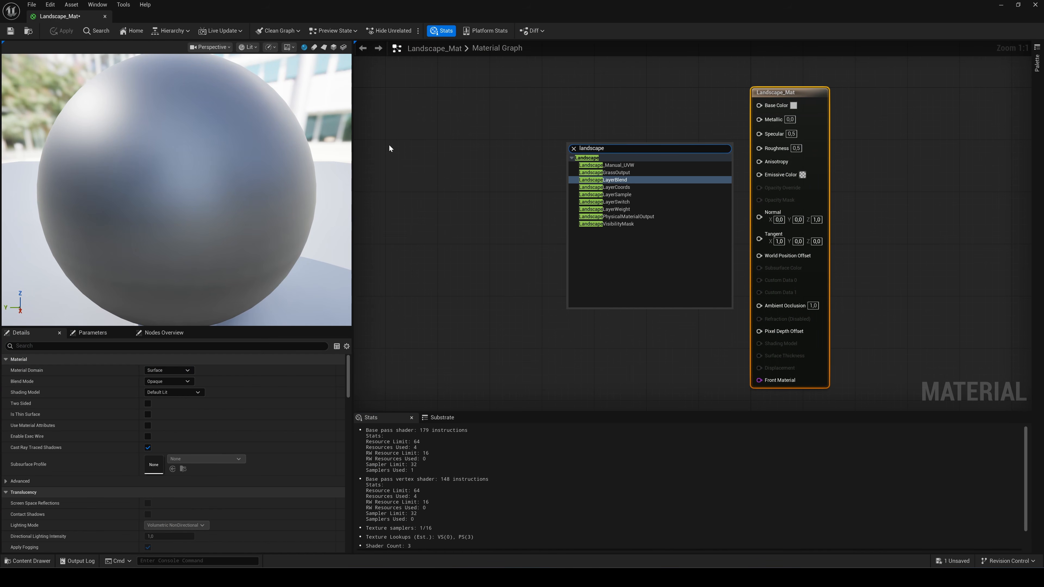
left_click(616, 180)
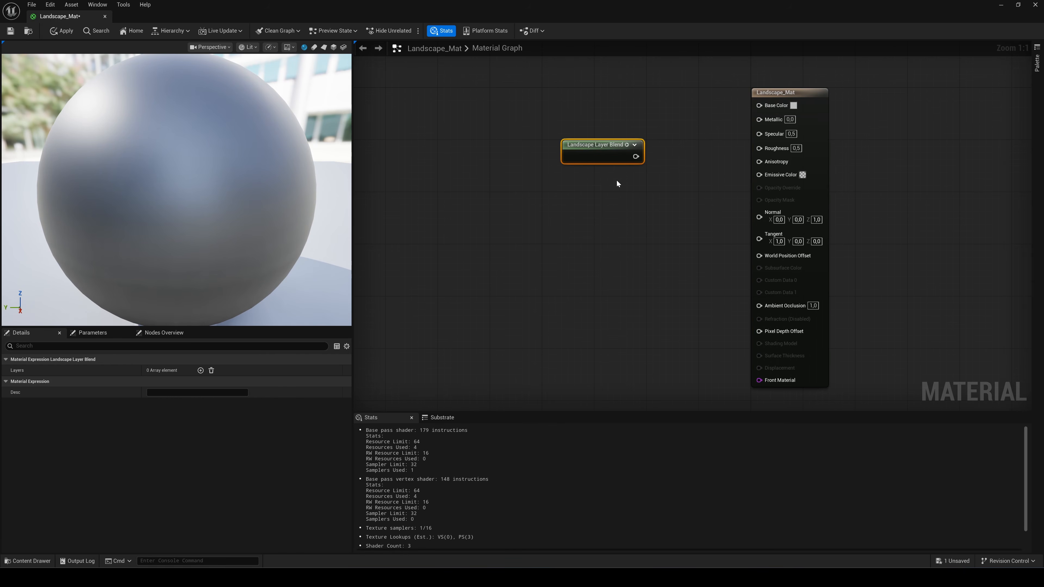
left_click_drag(636, 157, 760, 106)
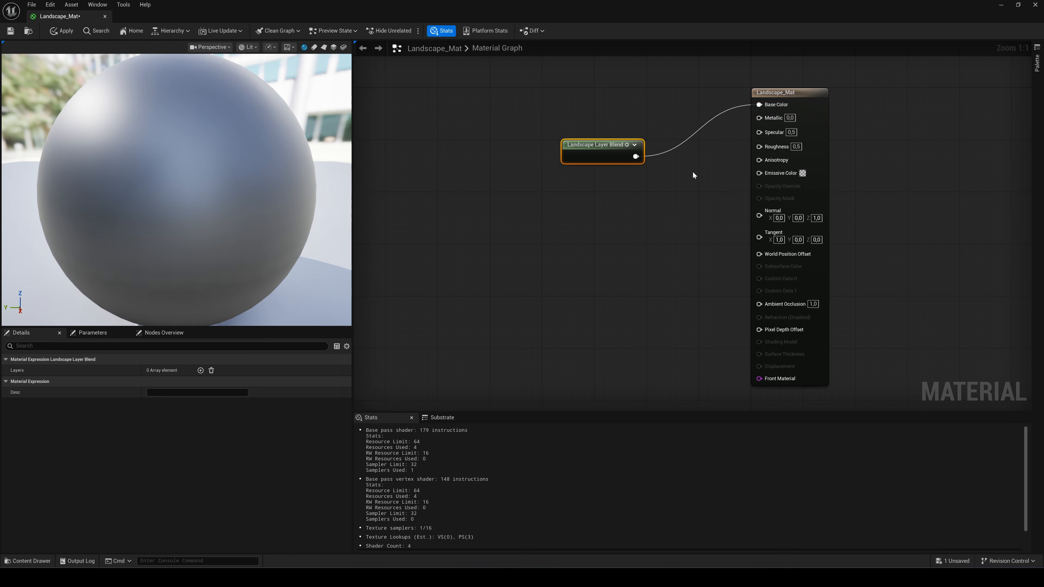
Step: Set the material's Specular to 0 and Roughness to 1 on the Landscape_Mat result node
left_click(795, 133)
type("0")
key("Return")
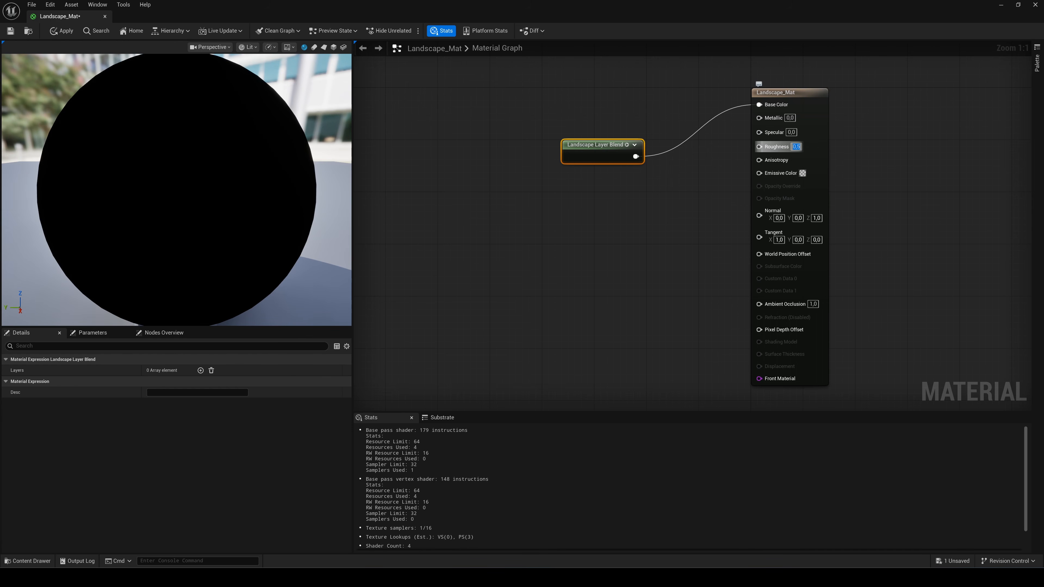
left_click(796, 146)
type("1")
key("Return")
left_click(686, 193)
Step: Add four layer elements to the Landscape Layer Blend node
right_click_drag(687, 192, 822, 180)
left_click(731, 136)
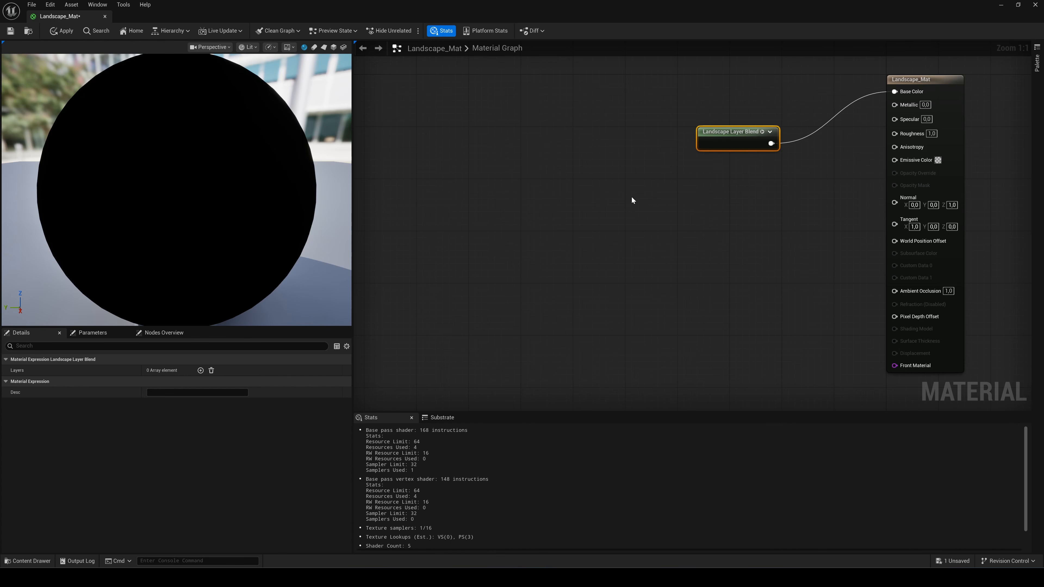
left_click(200, 370)
left_click(200, 370)
left_click(200, 370)
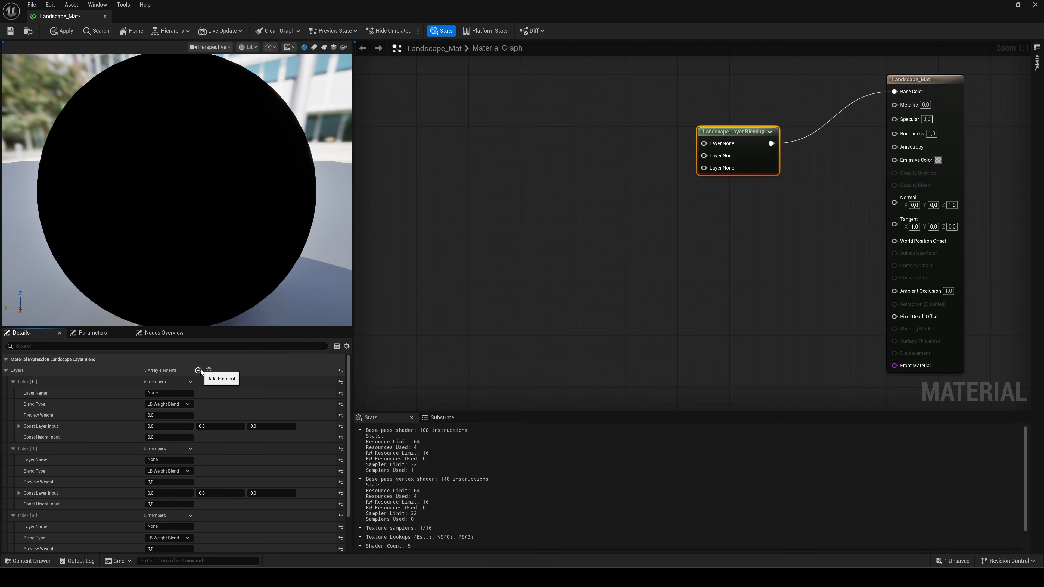
left_click(201, 370)
Step: Name the first two blend layers Base_Color and PCG_Grass
left_click(171, 393)
type("Base")
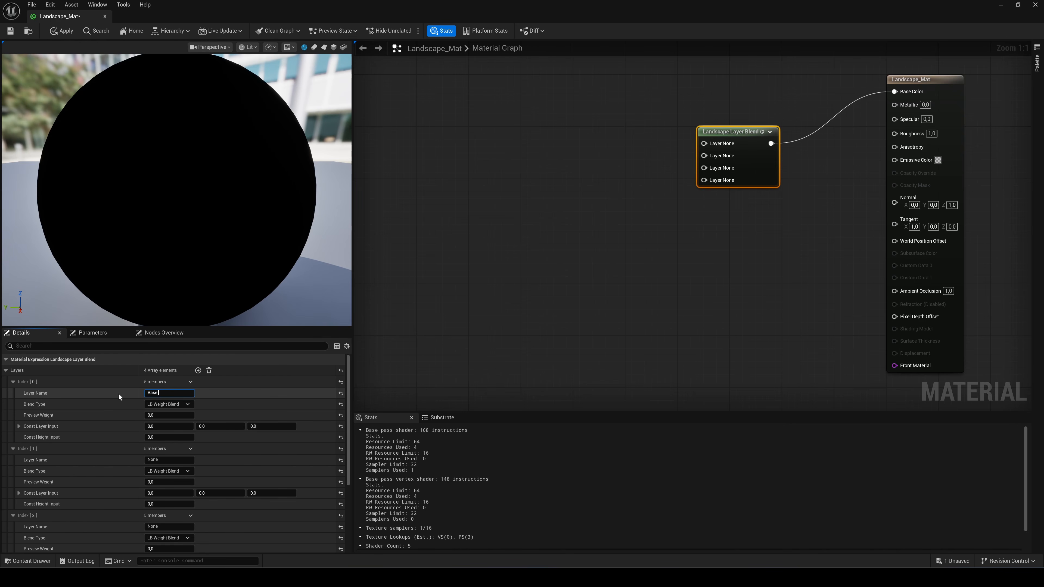
type("_Color")
key("Return")
left_click(150, 459)
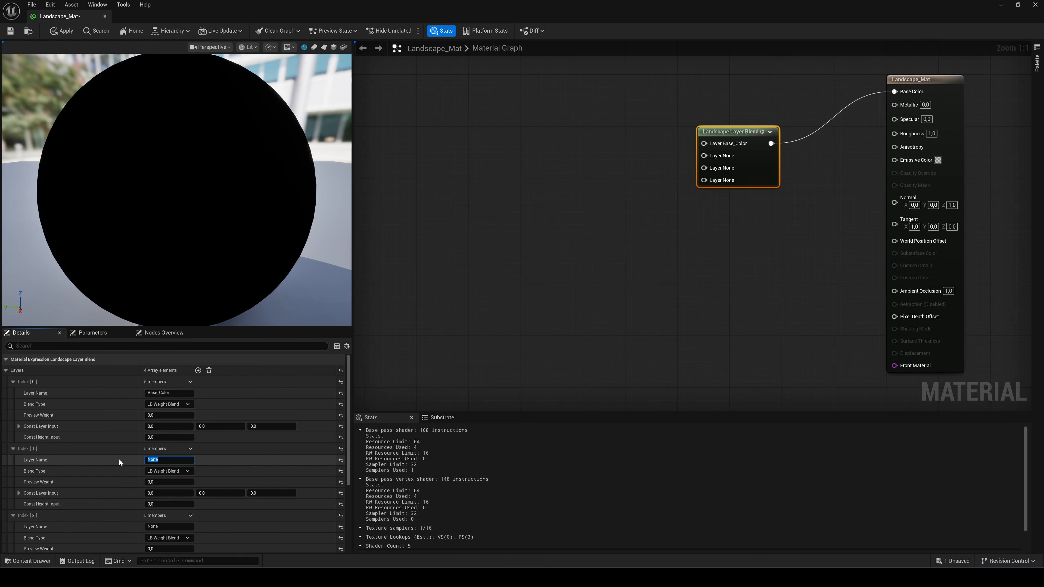
type("PCG_Grass")
key("Return")
Step: Name the third and fourth blend layers PCG_Trees and PCG_Rocks
left_click(168, 525)
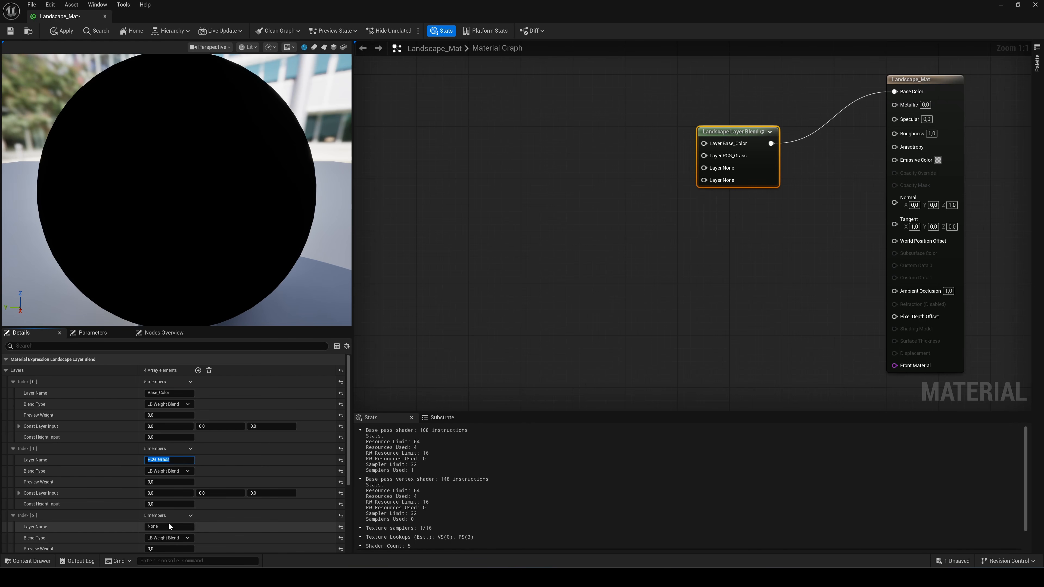
type("PCG_Trees")
key("Return")
scroll(112, 524, "down", 3)
left_click(168, 511)
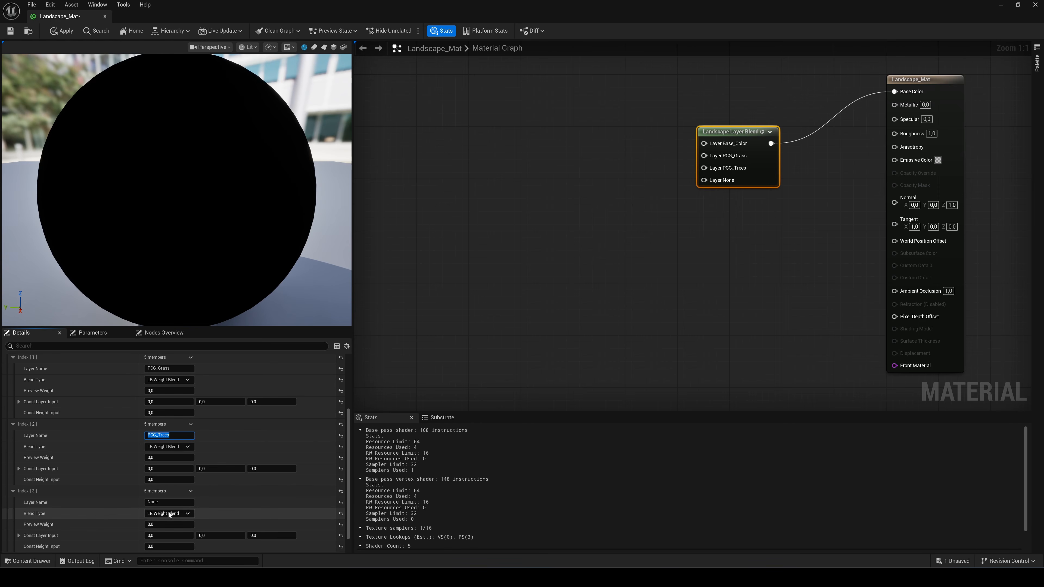
type("PCG_Rocks")
key("Return")
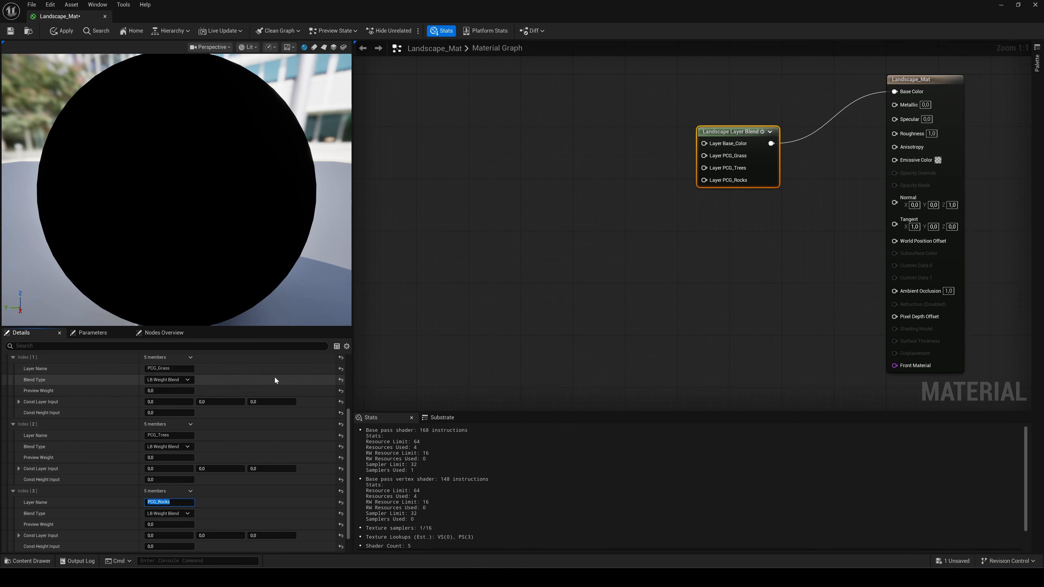
Step: Create a Constant3Vector node with colour value 0,075 and connect it to the Base_Color layer input
left_click(567, 143)
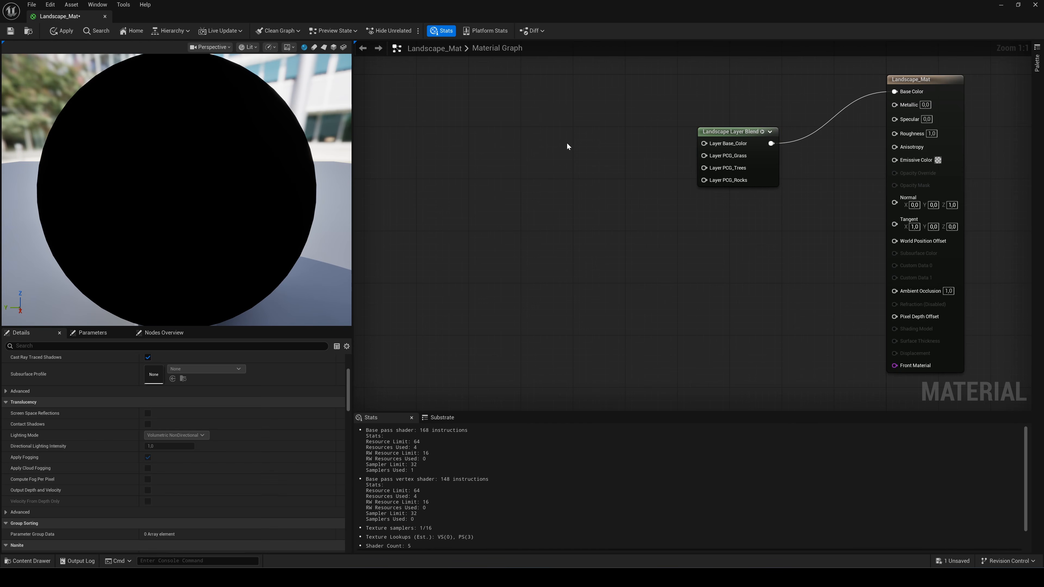
left_click(509, 123)
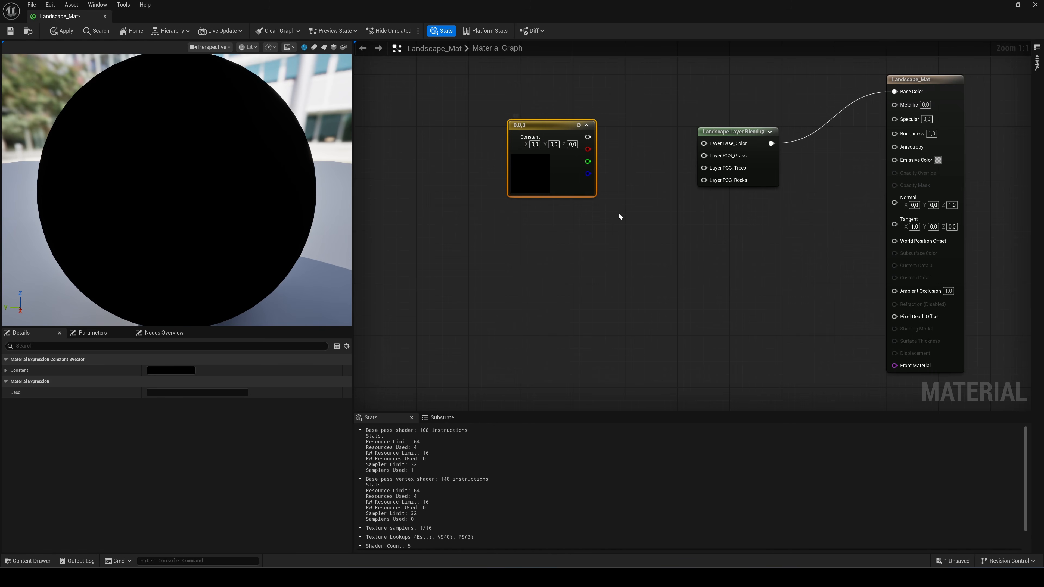
double_click(533, 177)
left_click(704, 309)
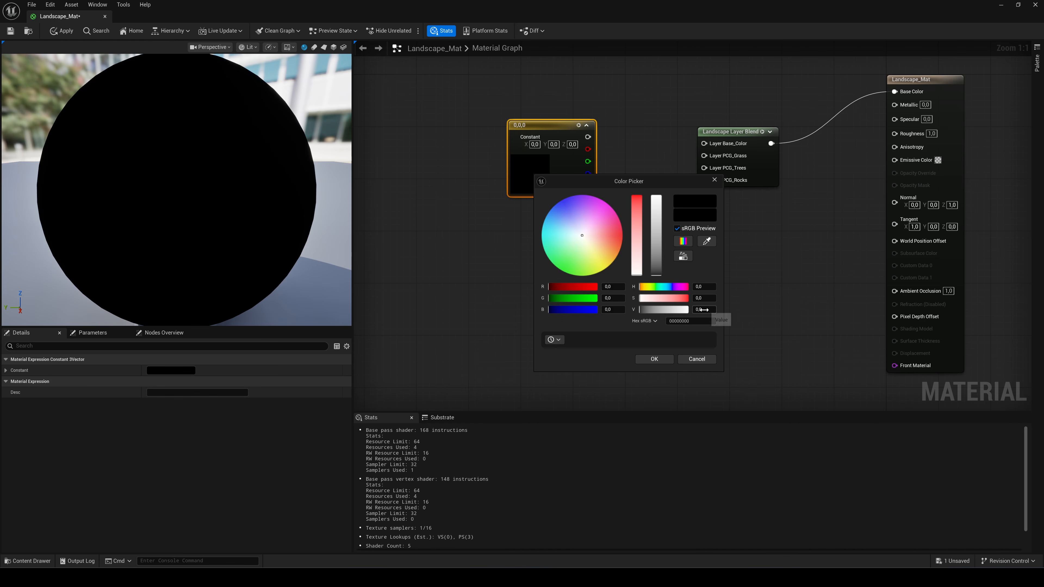
type("0,075")
key("Return")
left_click(663, 355)
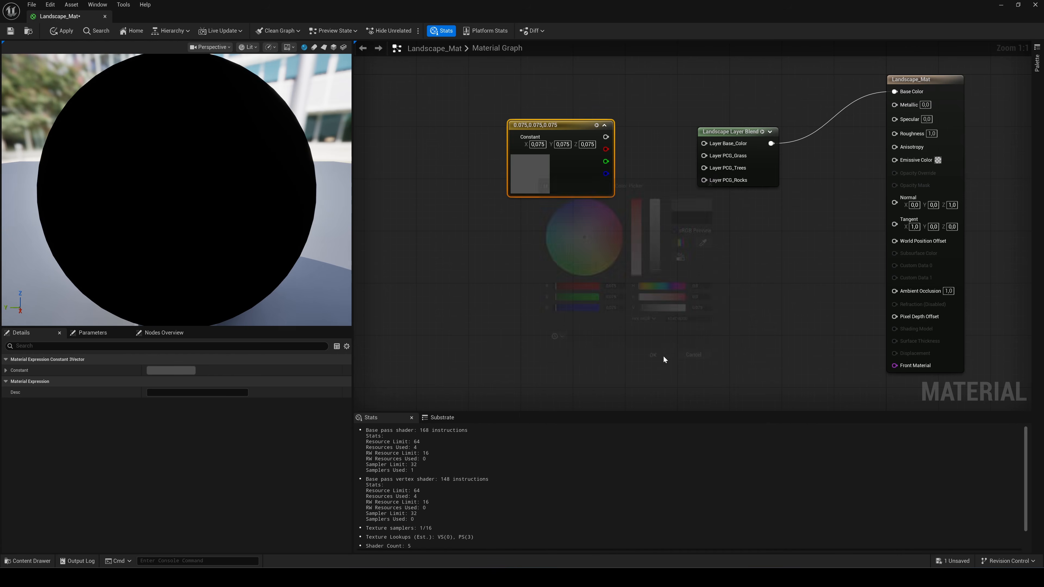
left_click_drag(606, 137, 703, 144)
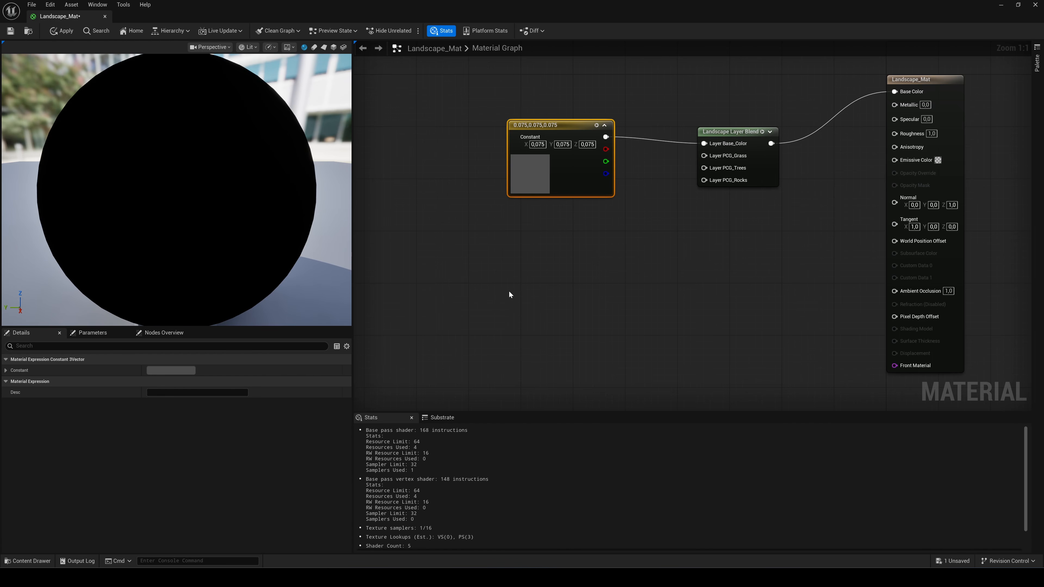
Step: Feed the PCG_Grass, PCG_Trees and PCG_Rocks layer inputs from a duplicate of the constant colour node set to value 0,1
key("ctrl+d")
left_click_drag(540, 297, 541, 212)
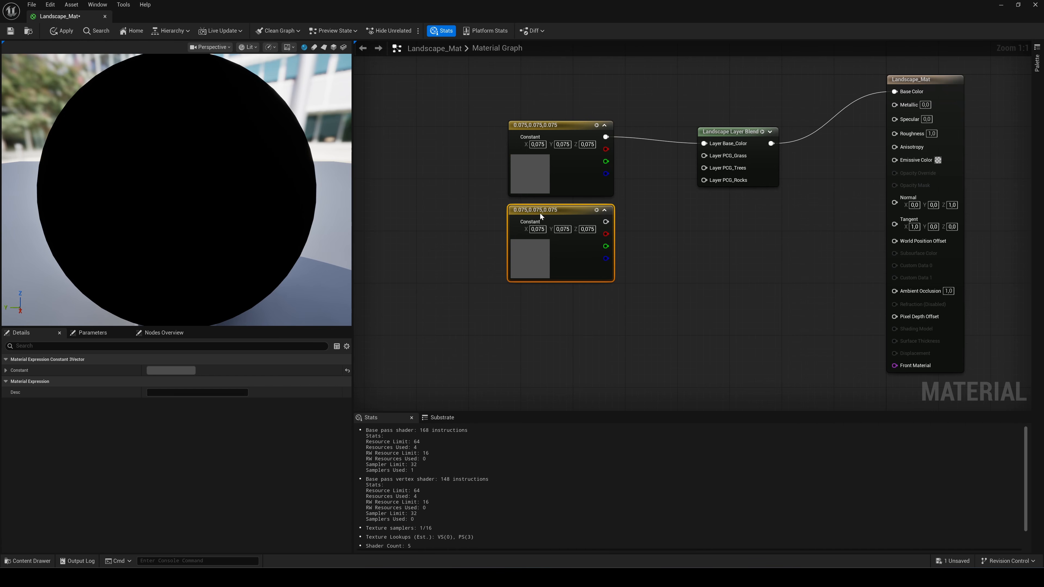
double_click(533, 257)
left_click(701, 393)
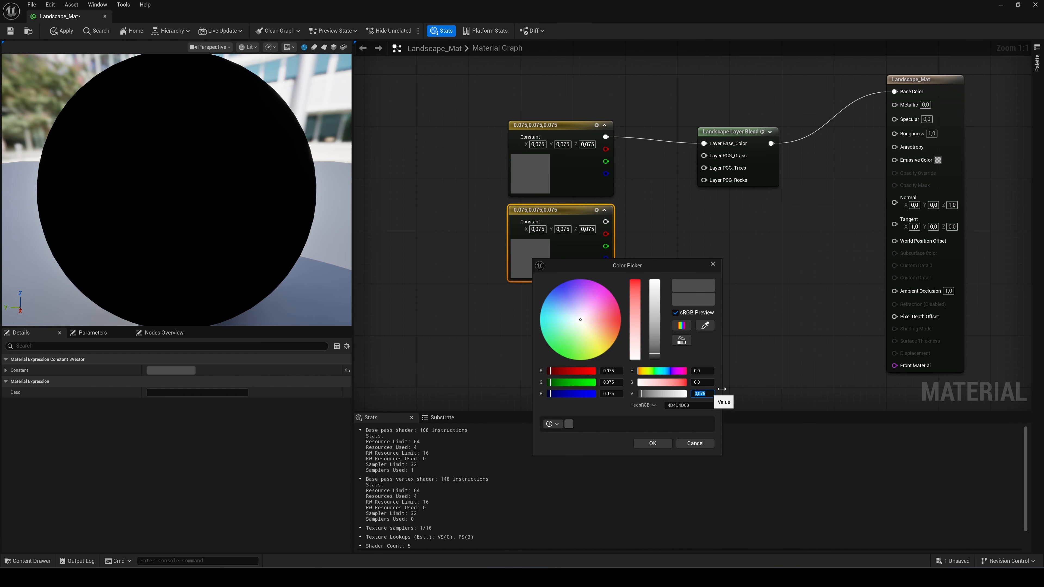
type("0,1")
key("Return")
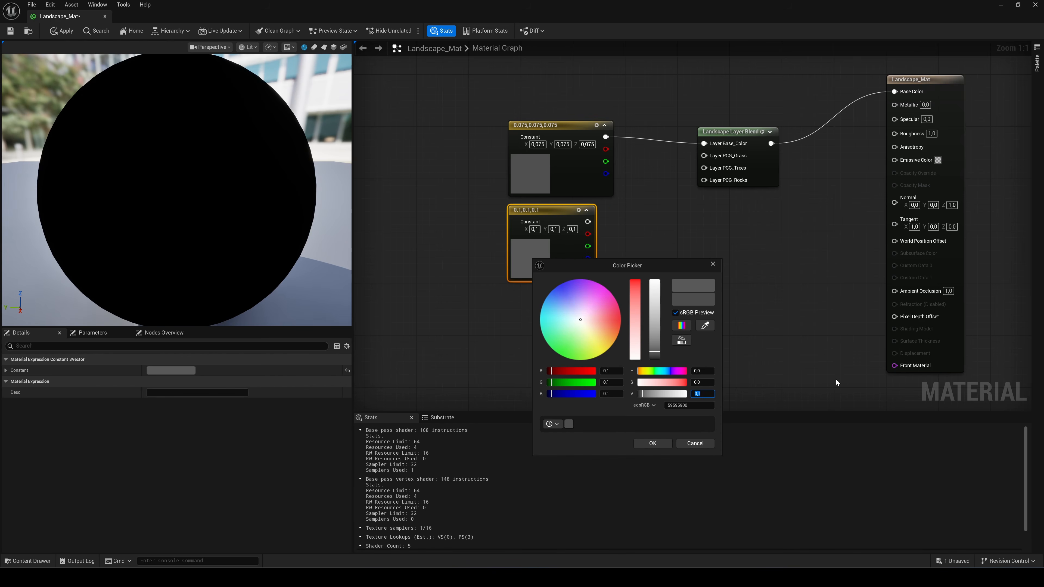
left_click(653, 443)
left_click_drag(587, 221, 704, 182)
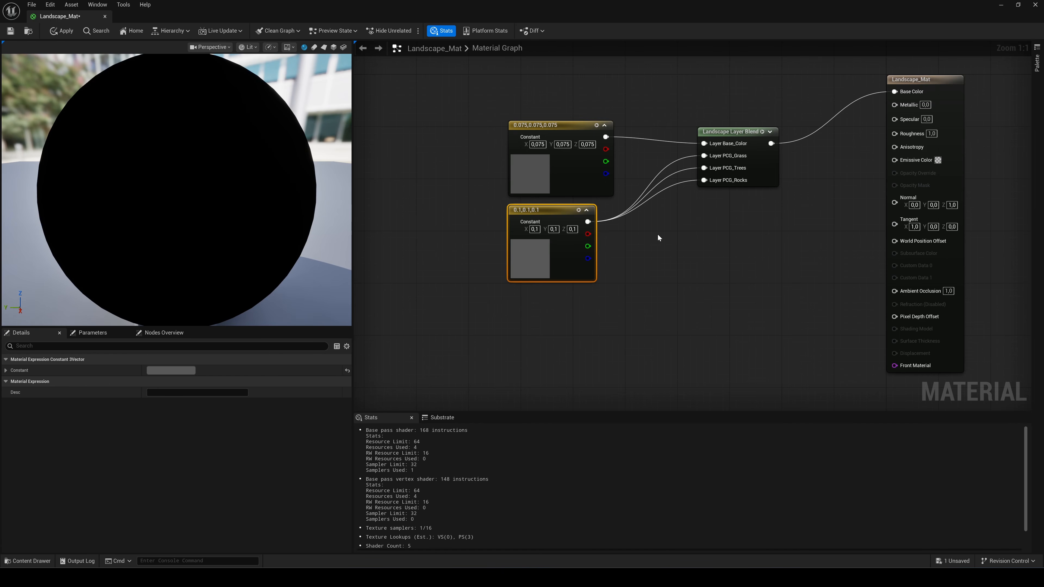
left_click(658, 237)
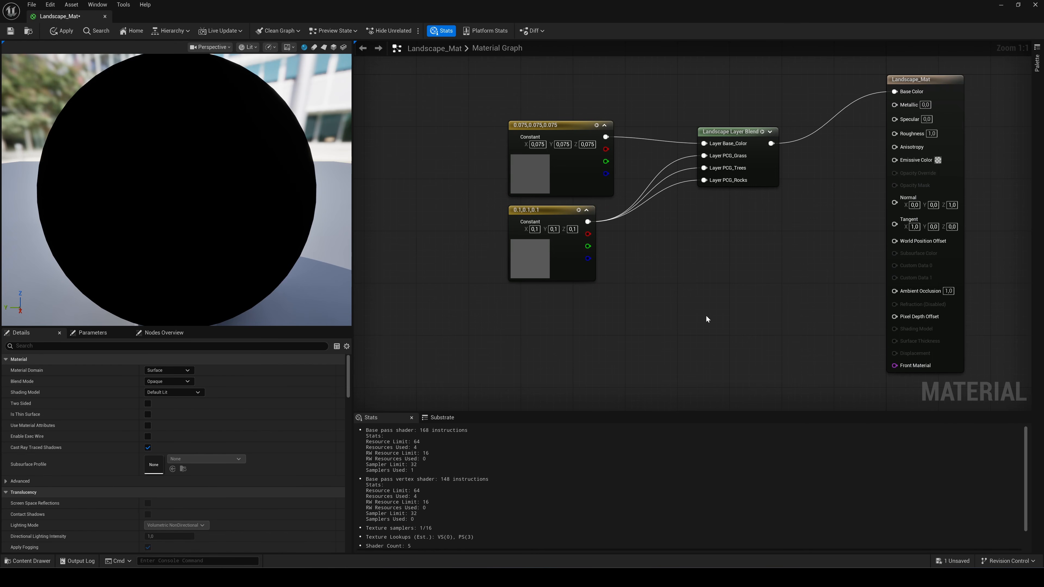
Step: Collapse the four existing layer entries of the Landscape Layer Blend node and add two more layers
left_click(729, 130)
left_click(13, 382)
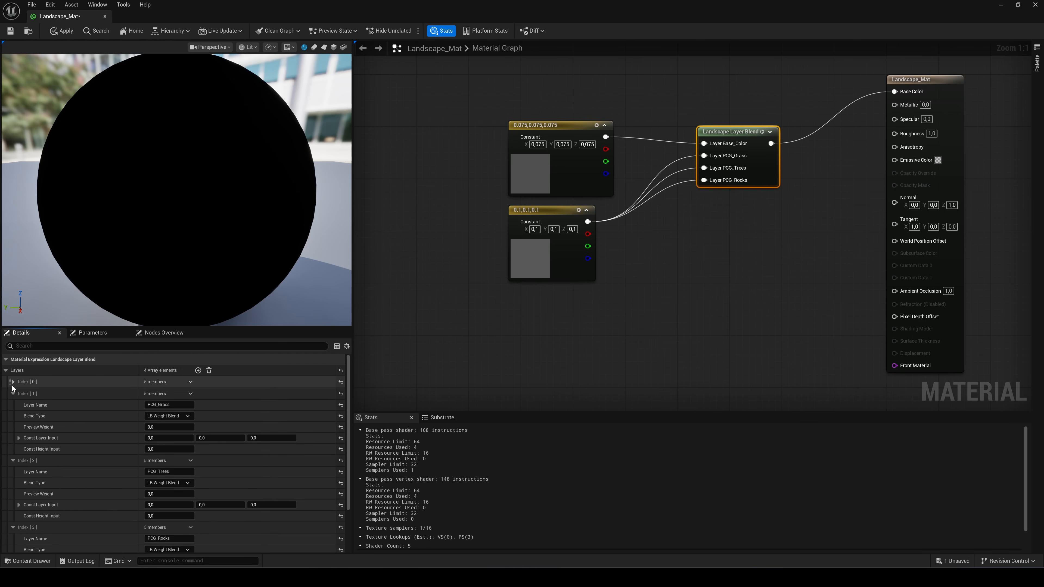
left_click(13, 394)
left_click(13, 407)
left_click(13, 417)
left_click(200, 370)
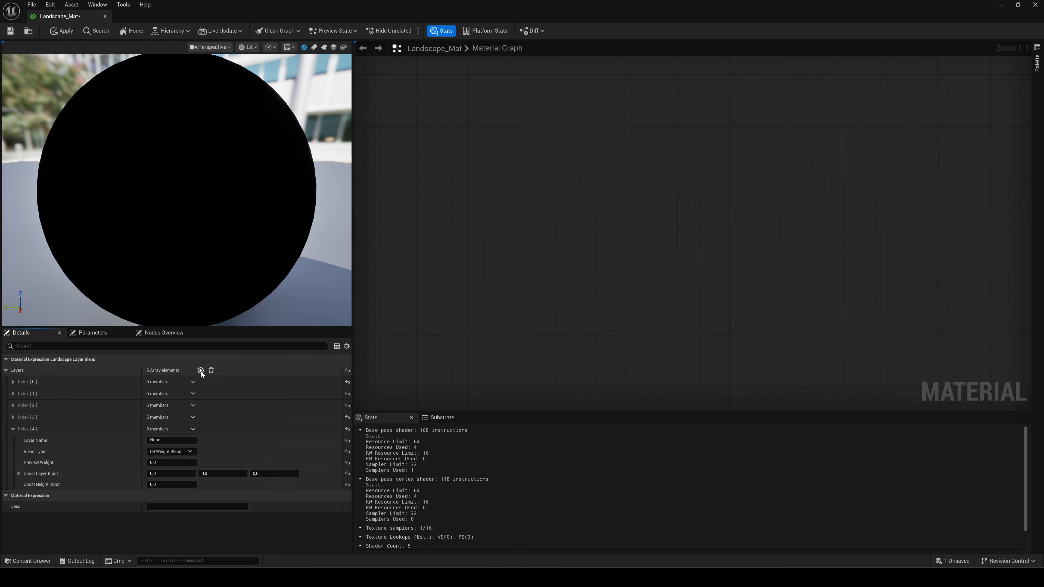
Step: Name the two new blend layers Ground_Mat and Grass_Mat, and set Ground_Mat's blend type to LB Alpha Blend
left_click(170, 440)
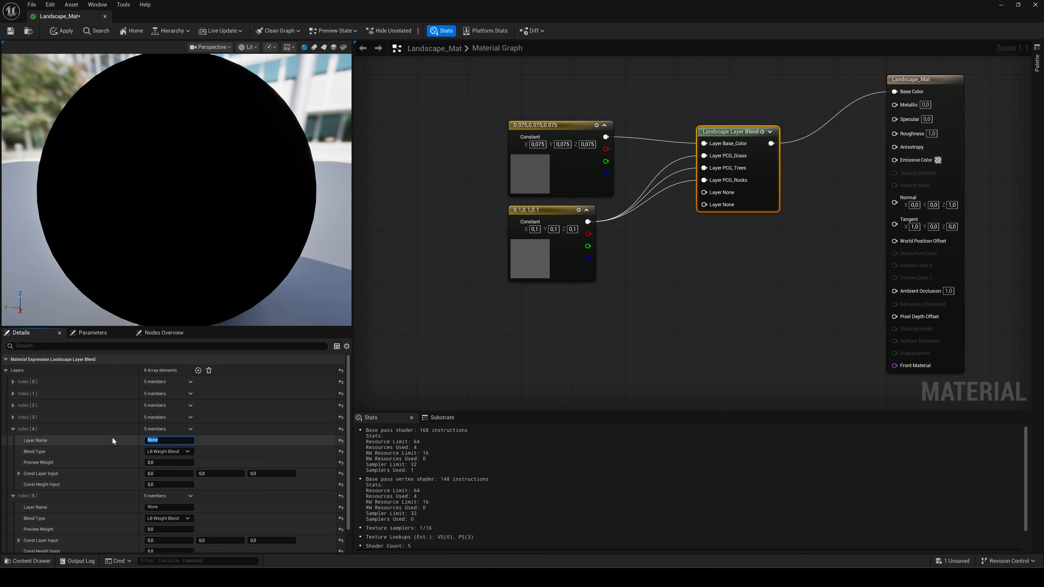
type("Ground_Mat")
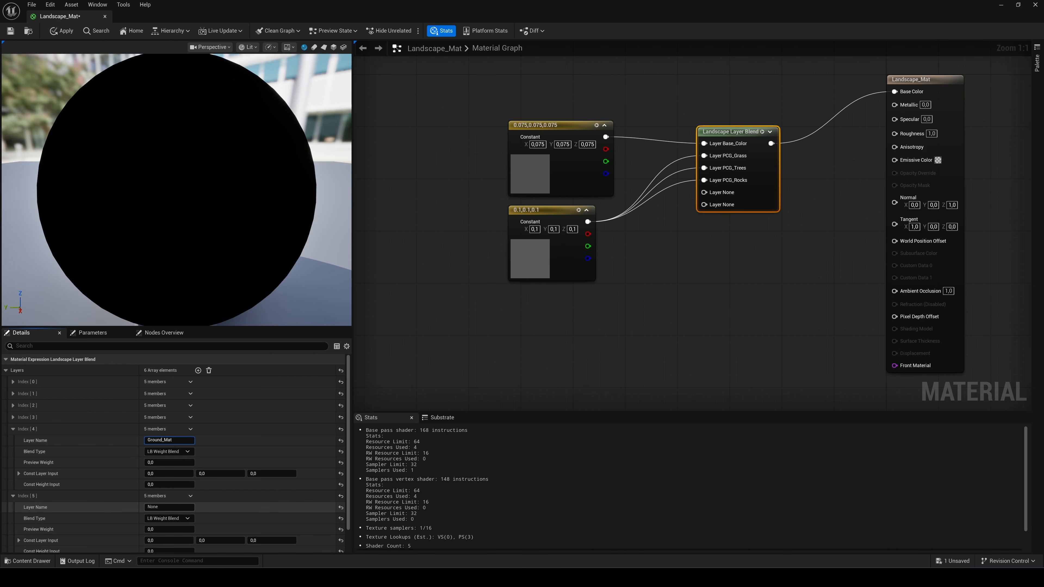
left_click(170, 507)
type("Grass_Mat")
left_click(169, 452)
left_click(172, 468)
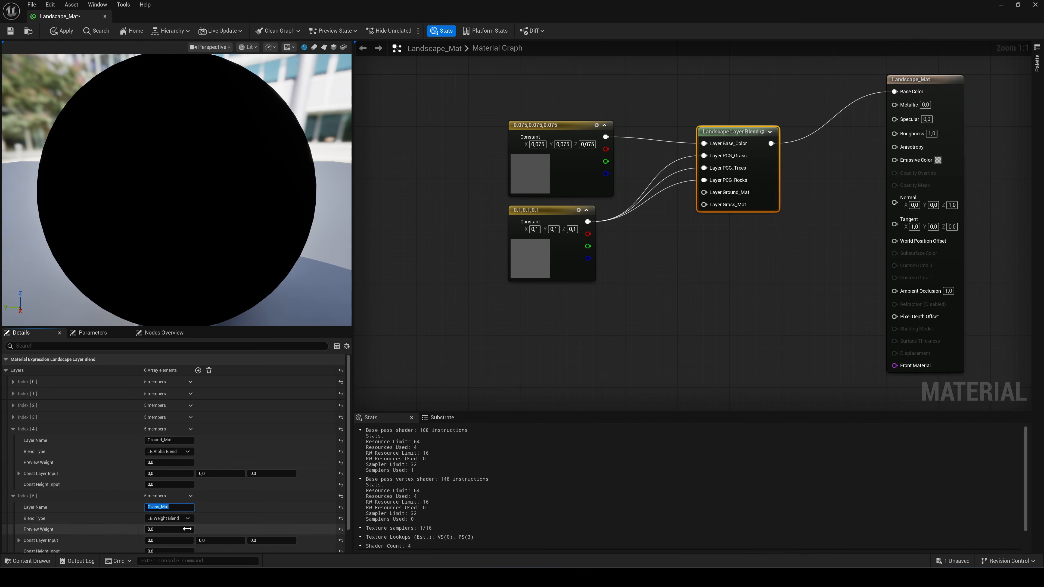
Step: Set the Grass_Mat layer's blend type to LB Alpha Blend and move both constant colour nodes further up the graph
left_click(168, 518)
left_click(170, 534)
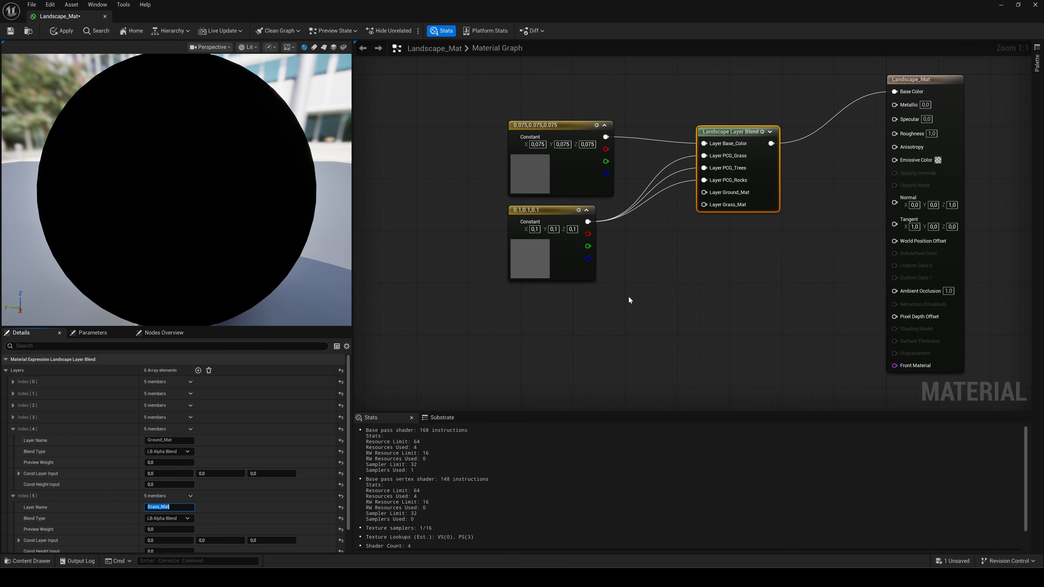
left_click(629, 299)
left_click_drag(629, 298, 553, 177)
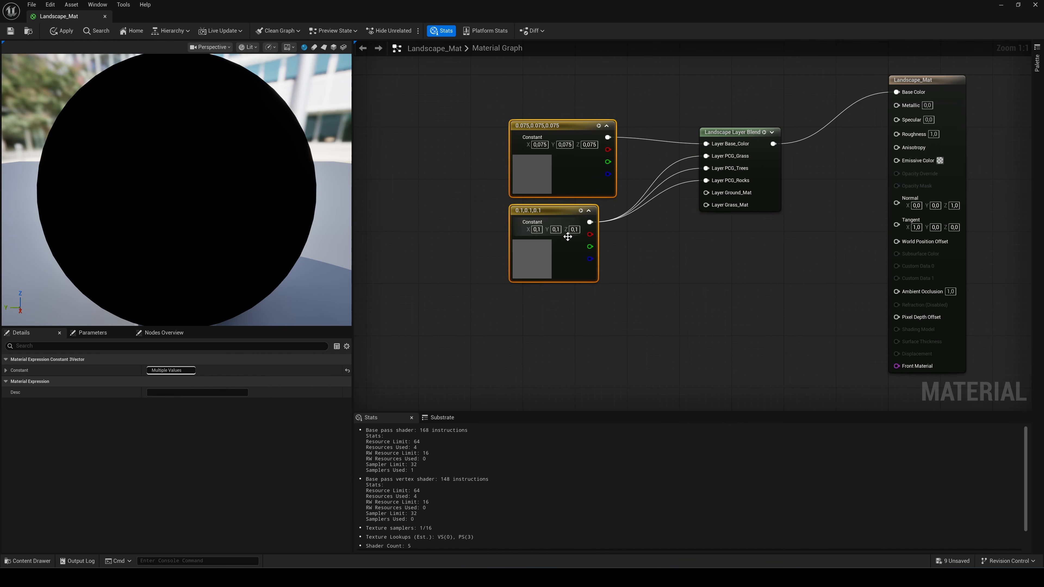
left_click_drag(567, 238, 577, 198)
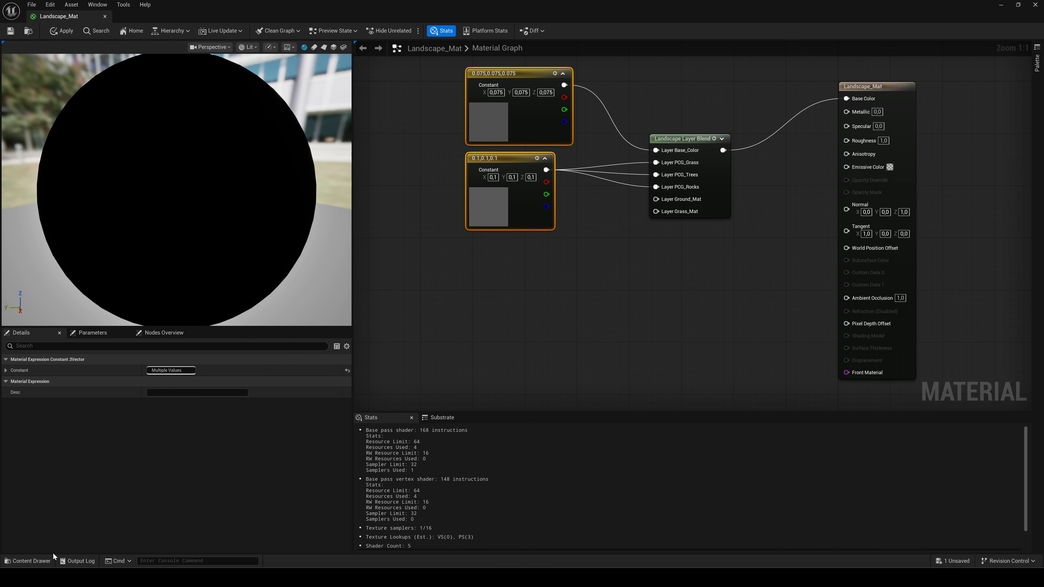
Step: Add texture samples of T_yd0keak_2k_B and T_vfylbge_2K_B and connect them to the Ground_Mat and Grass_Mat layer inputs respectively
left_click(31, 561)
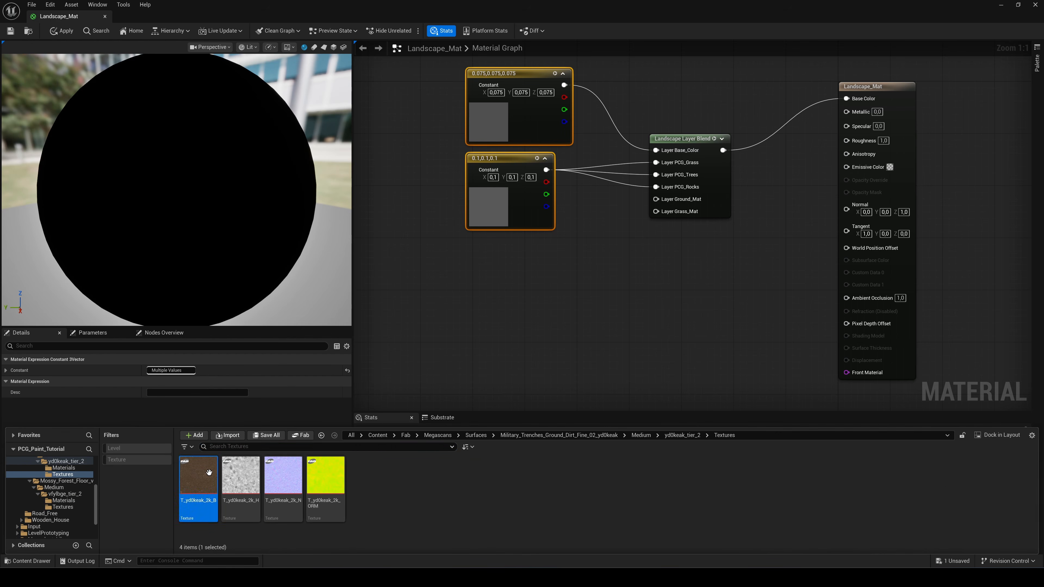
left_click_drag(199, 483, 473, 252)
left_click(26, 561)
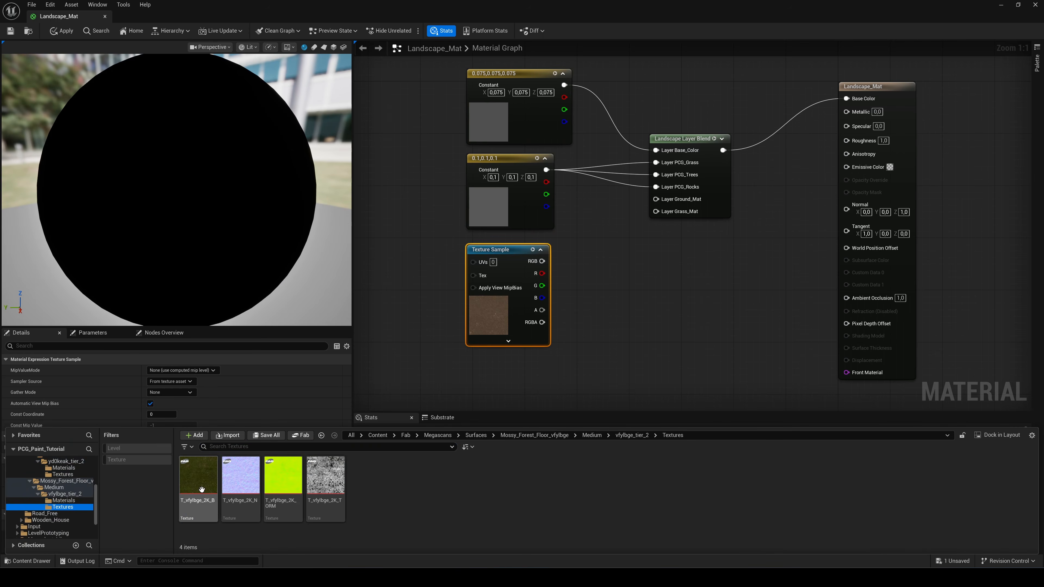
left_click_drag(199, 479, 483, 366)
left_click_drag(542, 262, 656, 199)
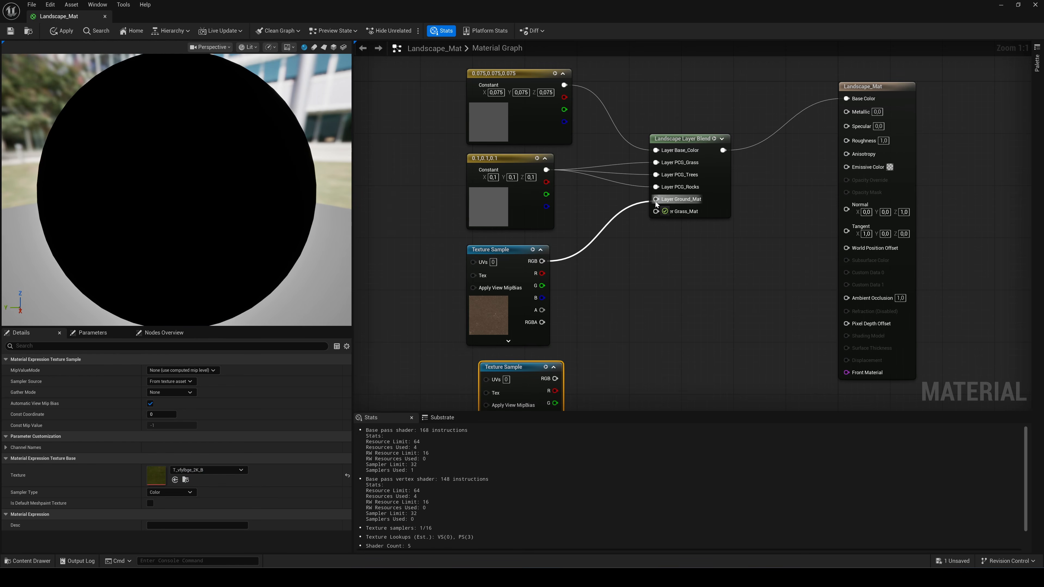
scroll(637, 276, "down", 1)
left_click_drag(529, 337, 654, 203)
Step: Add a Landscape Coords node and connect it to the UVs of both the ground and grass texture samples
right_click_drag(641, 276, 735, 279)
right_click(421, 297)
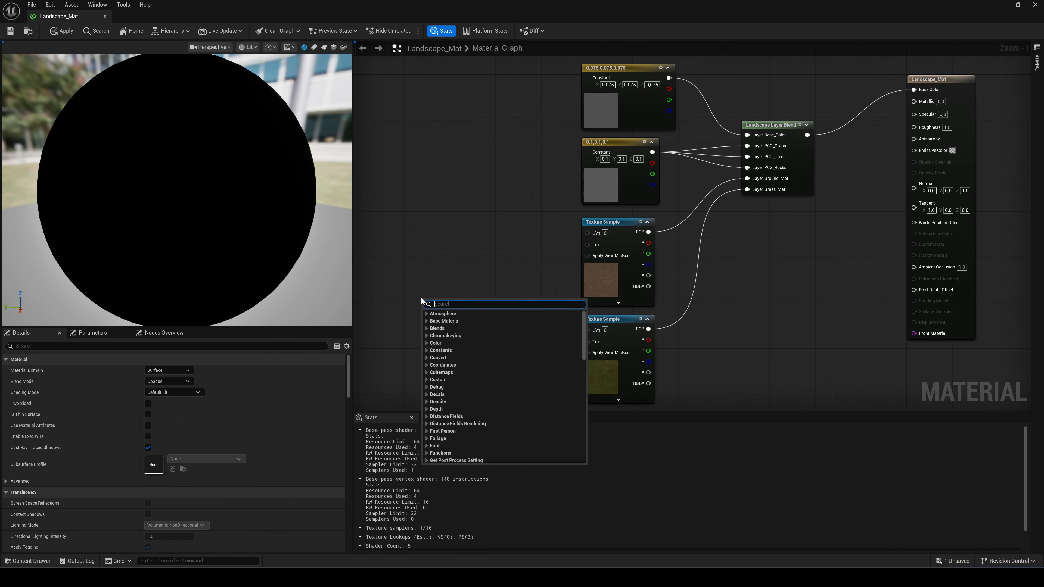
type("landscape")
left_click(461, 343)
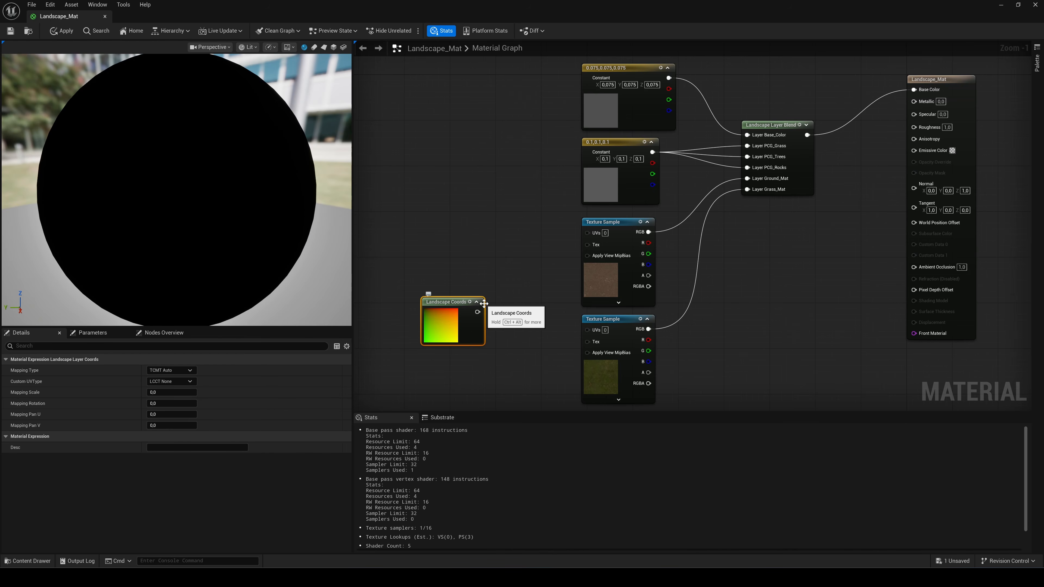
left_click_drag(478, 312, 588, 234)
left_click_drag(478, 312, 587, 329)
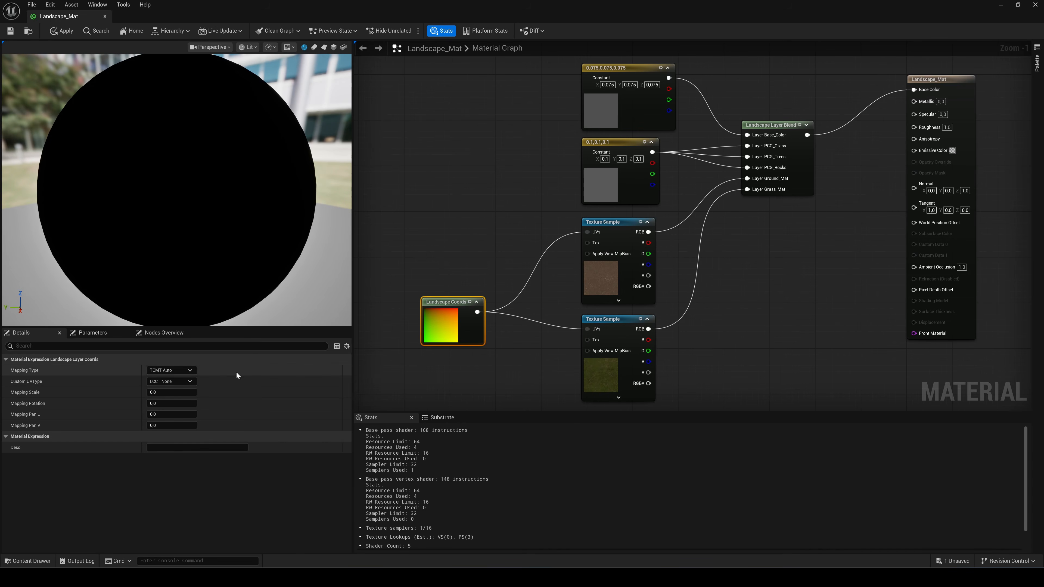
Step: Set the Landscape Coords mapping scale to 2 and tidy the positions of that node and the grass texture sample
left_click(157, 393)
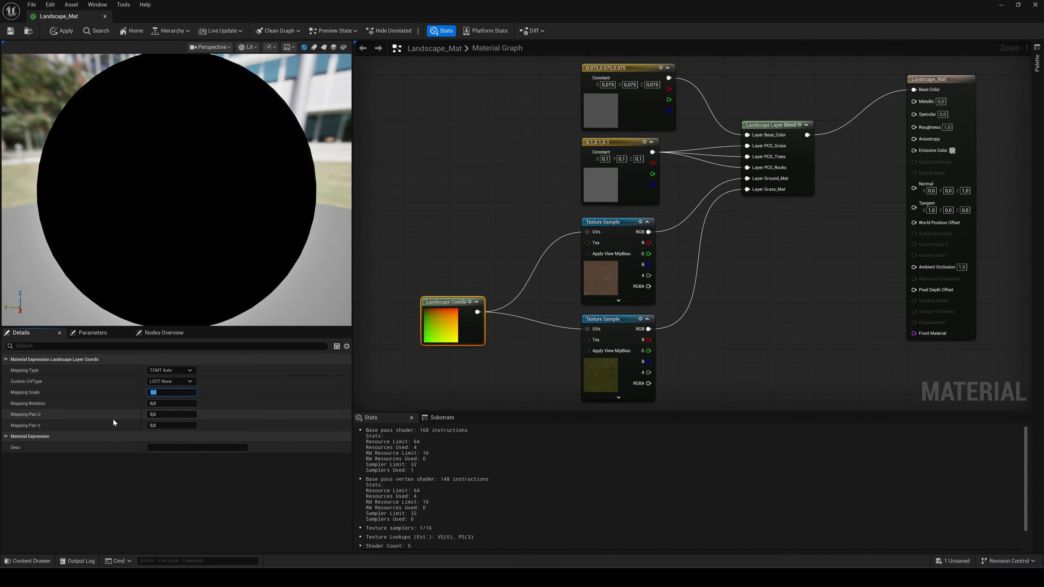
type("2")
key("Return")
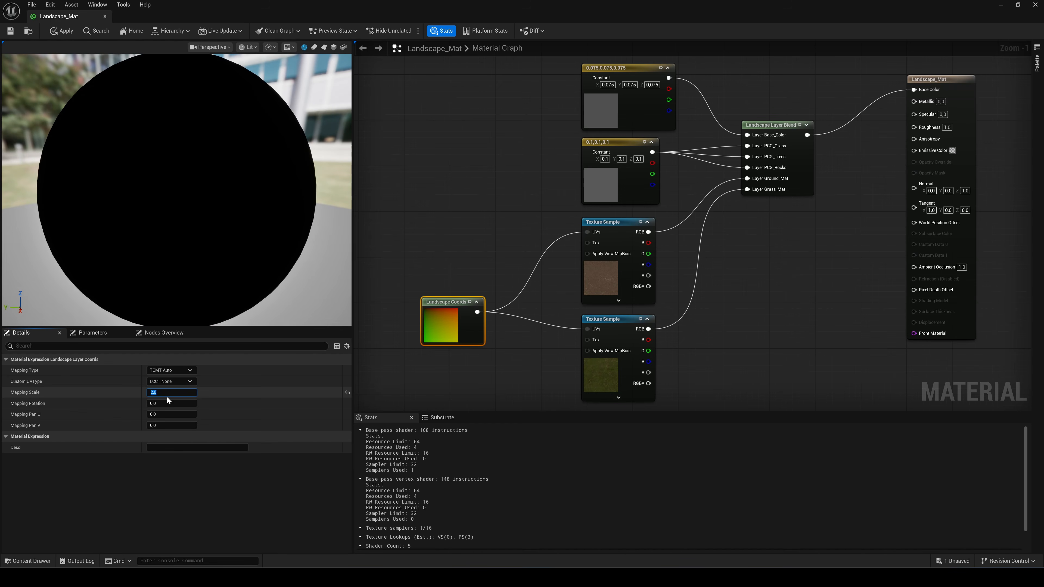
left_click_drag(451, 303, 475, 317)
left_click(480, 288)
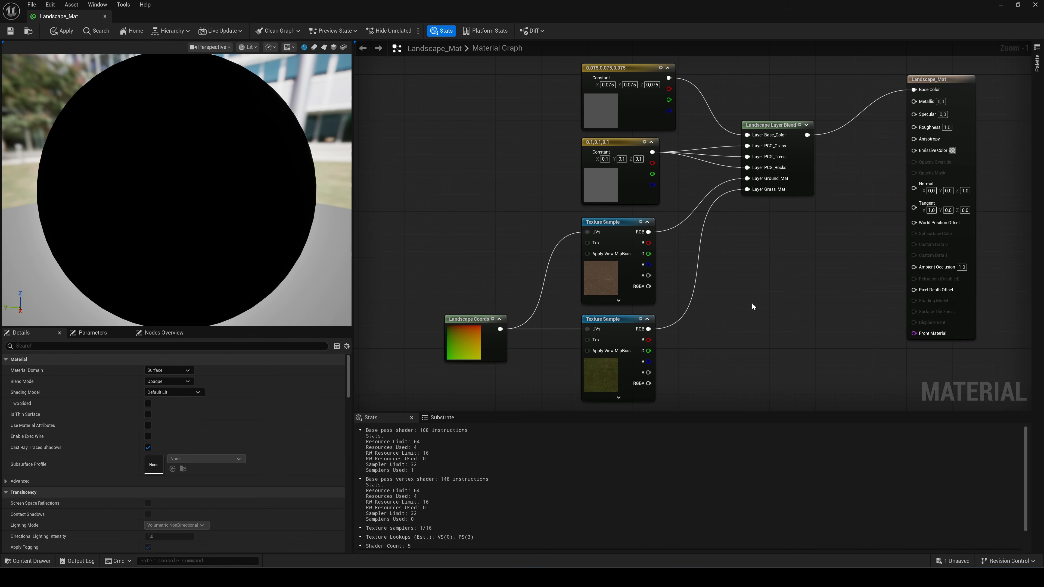
right_click_drag(748, 324, 748, 325)
left_click(767, 288)
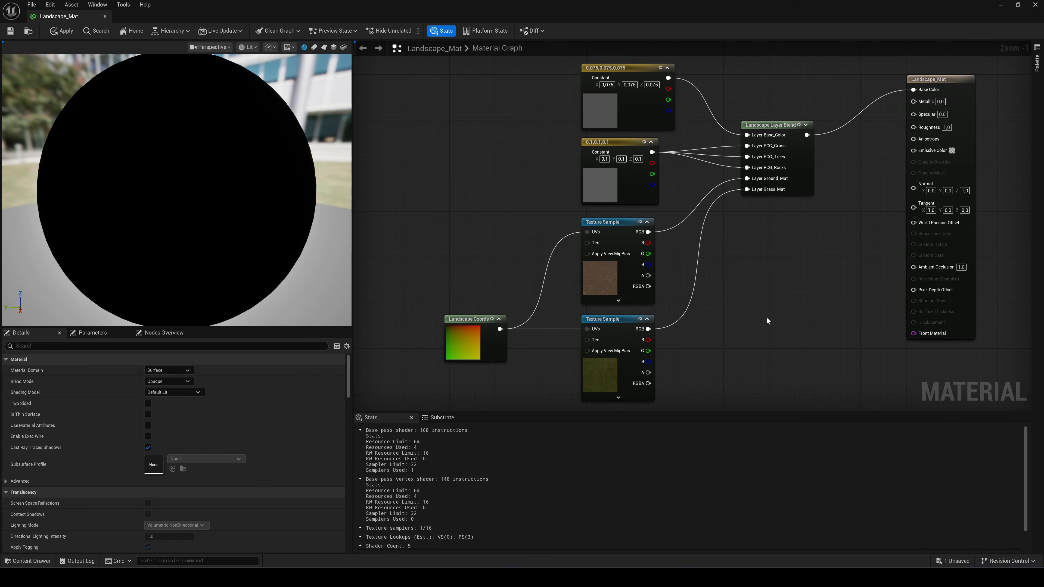
left_click_drag(608, 326, 607, 320)
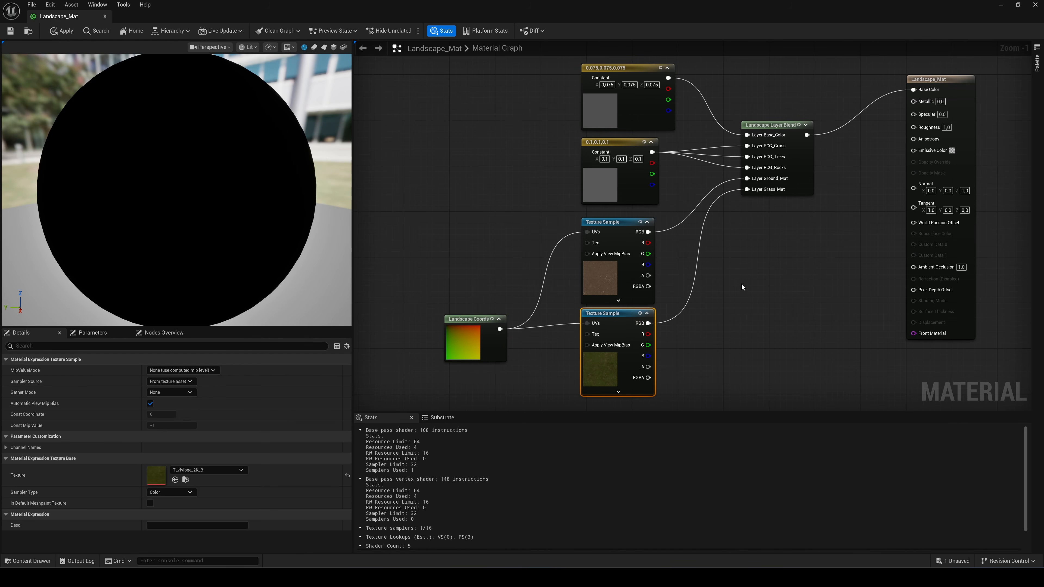
Step: Duplicate the Landscape Layer Blend node below the original and connect the copy to the material's Normal input
left_click_drag(740, 92, 913, 188)
key("ctrl+d")
left_click(751, 373)
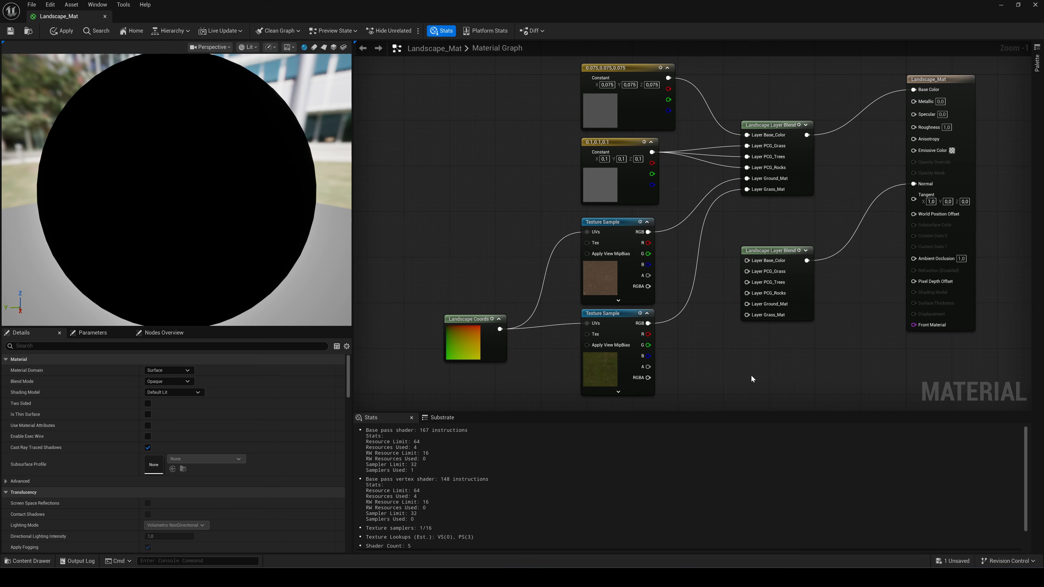
Step: Connect the two normal map samples to the second blend's Ground_Mat and Grass_Mat inputs, with their UVs driven by Landscape Coords
right_click_drag(752, 377, 752, 323)
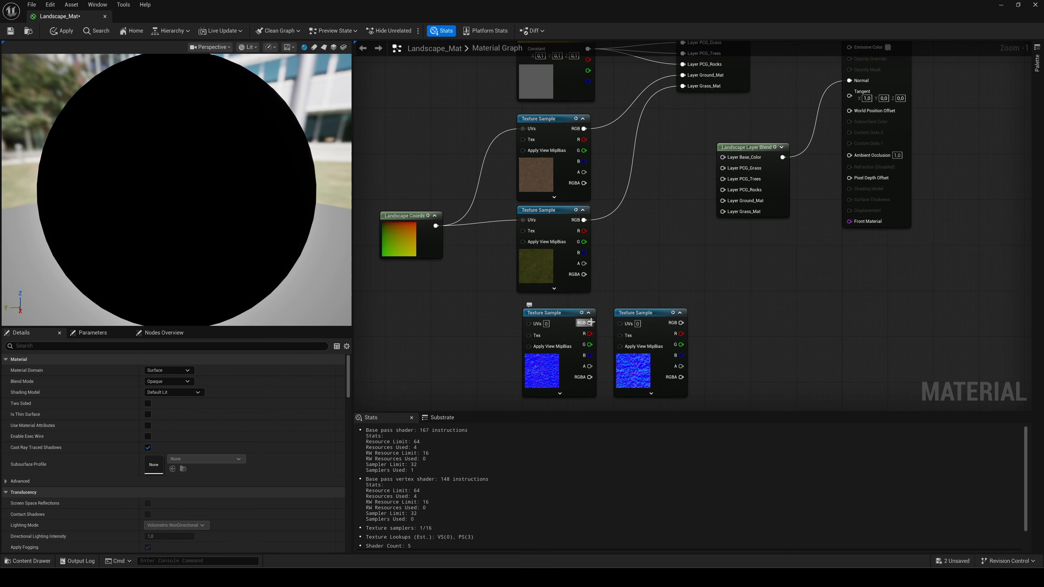
left_click_drag(590, 322, 723, 201)
left_click_drag(681, 323, 722, 215)
left_click_drag(436, 225, 620, 323)
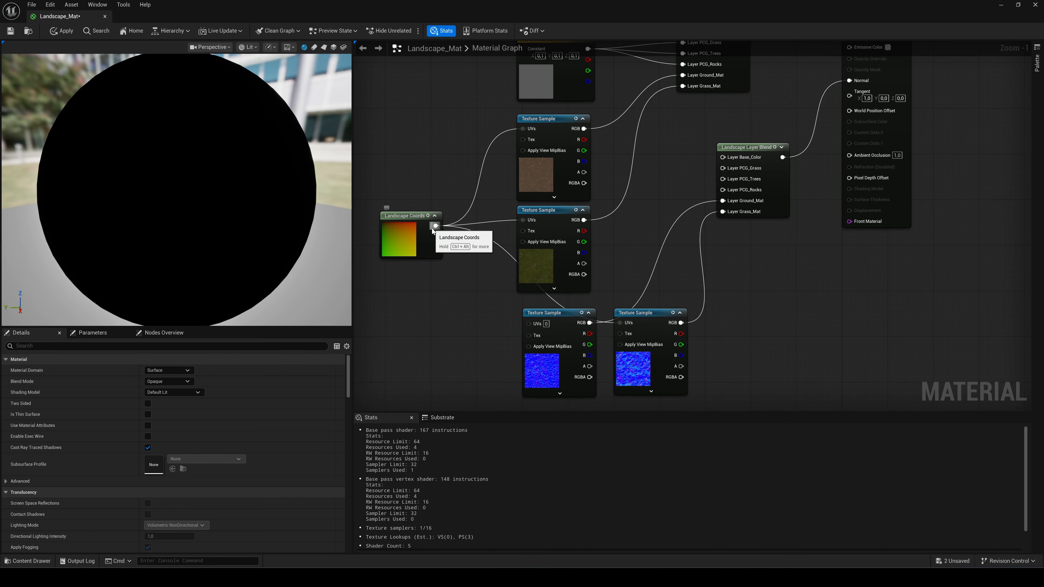
left_click_drag(436, 226, 528, 324)
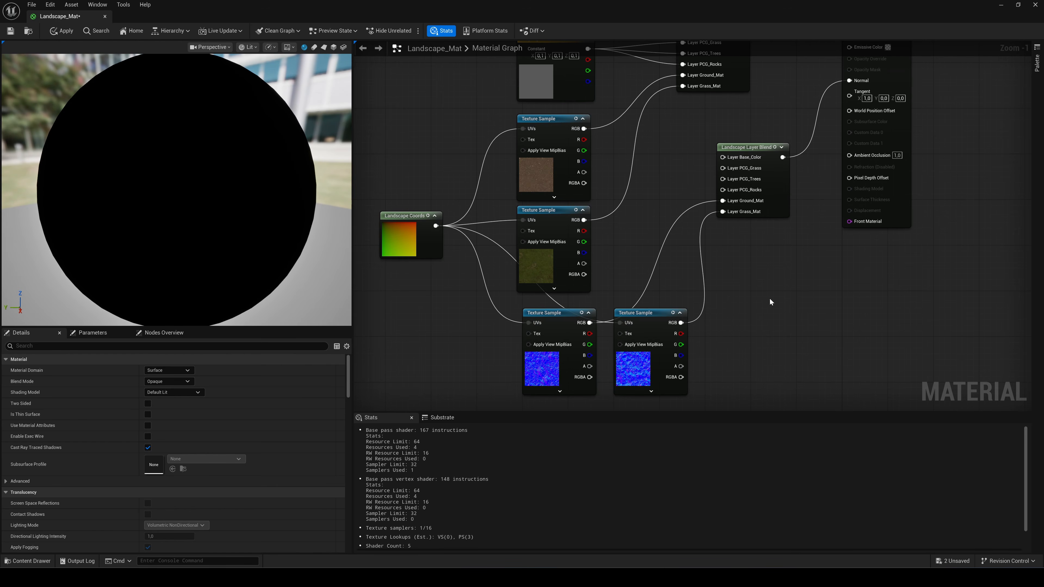
Step: Create a Constant3Vector node with value 0,0,1 and connect it to the second blend's Base_Color, PCG_Grass, PCG_Trees and PCG_Rocks inputs
left_click(724, 185)
left_click(767, 279)
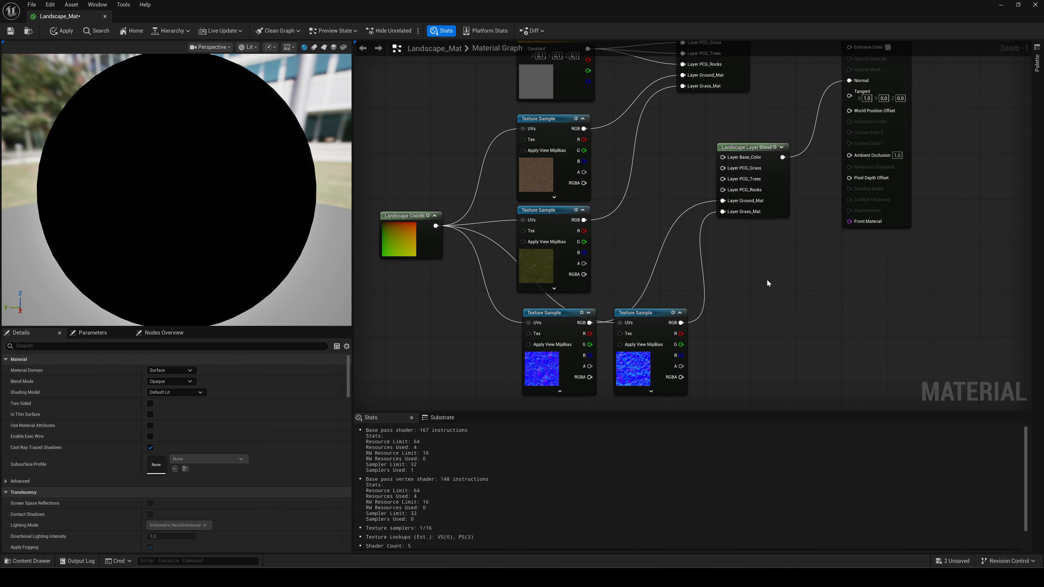
left_click(764, 279)
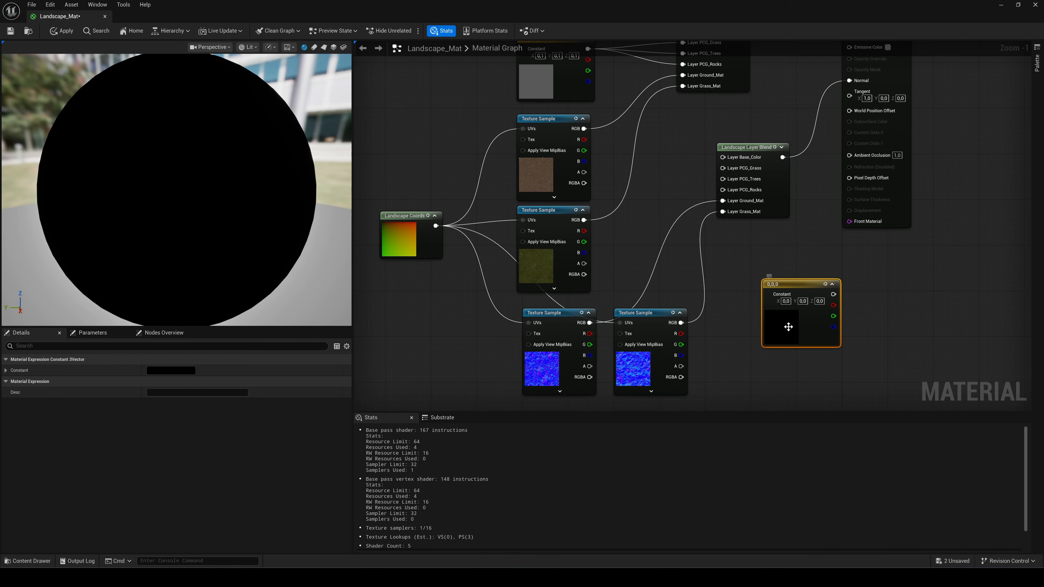
double_click(787, 326)
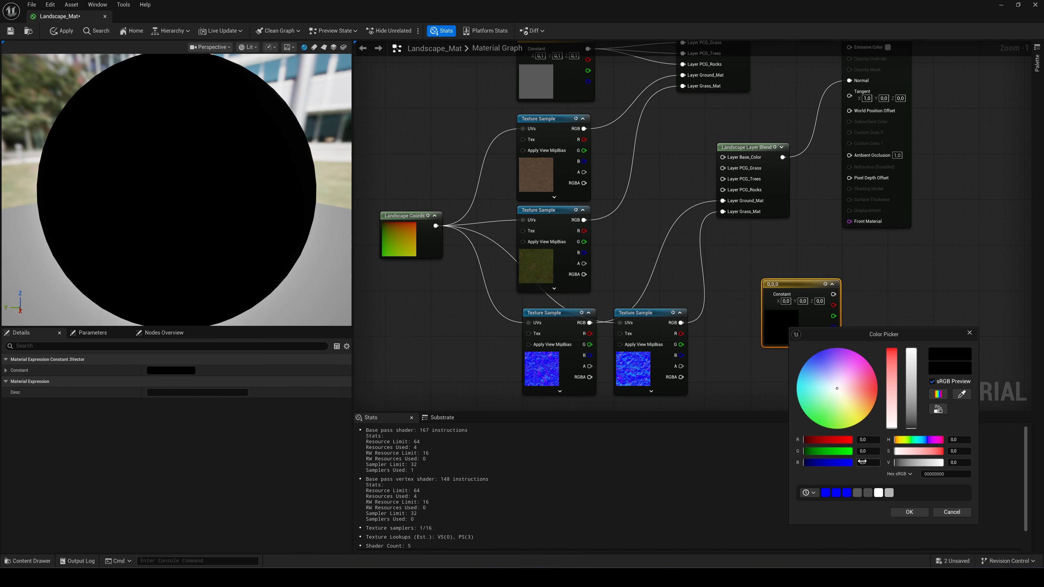
type("1")
key("Return")
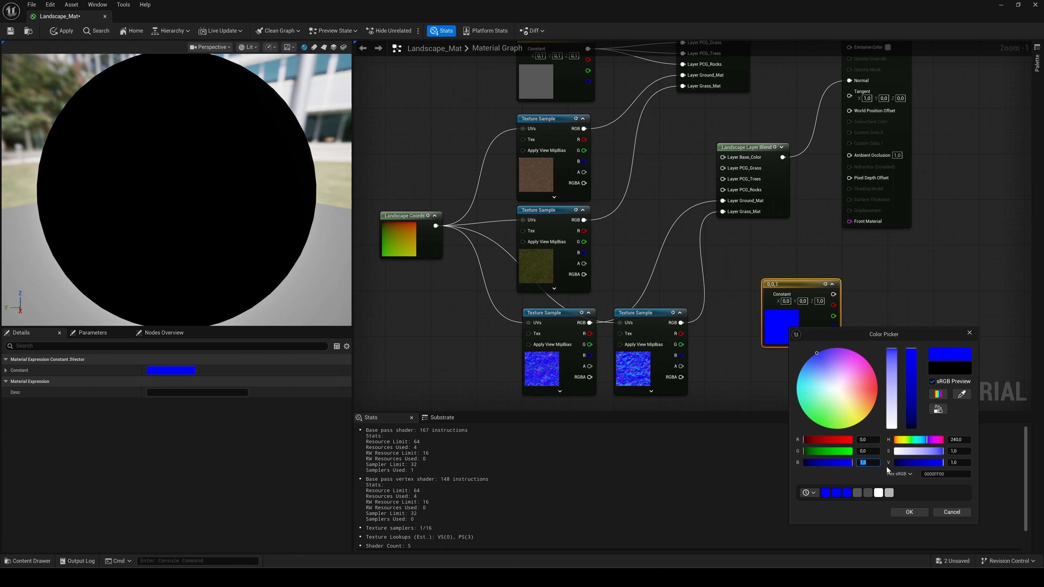
left_click(901, 515)
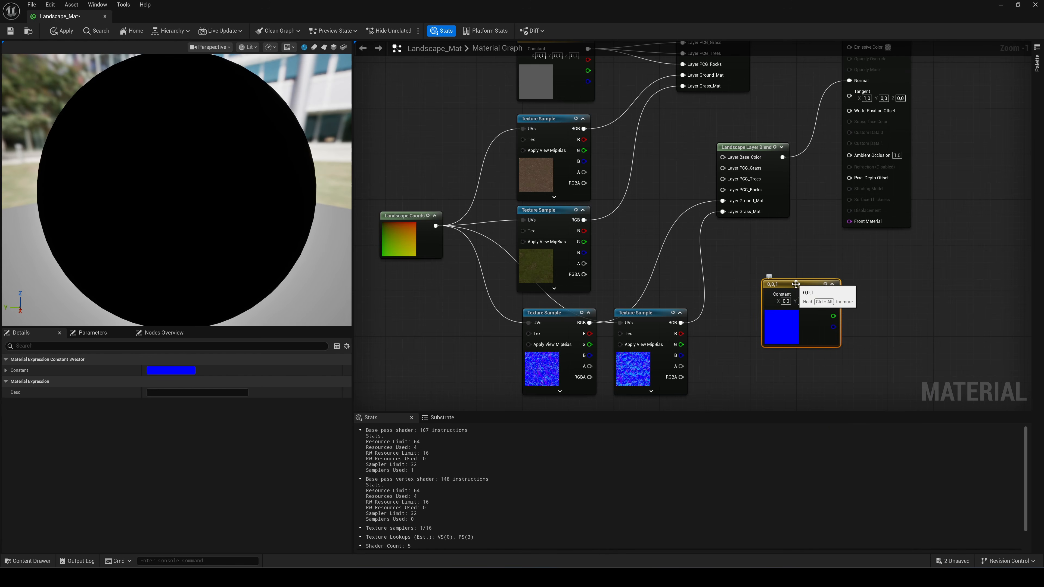
left_click_drag(794, 281, 723, 179)
left_click(713, 134)
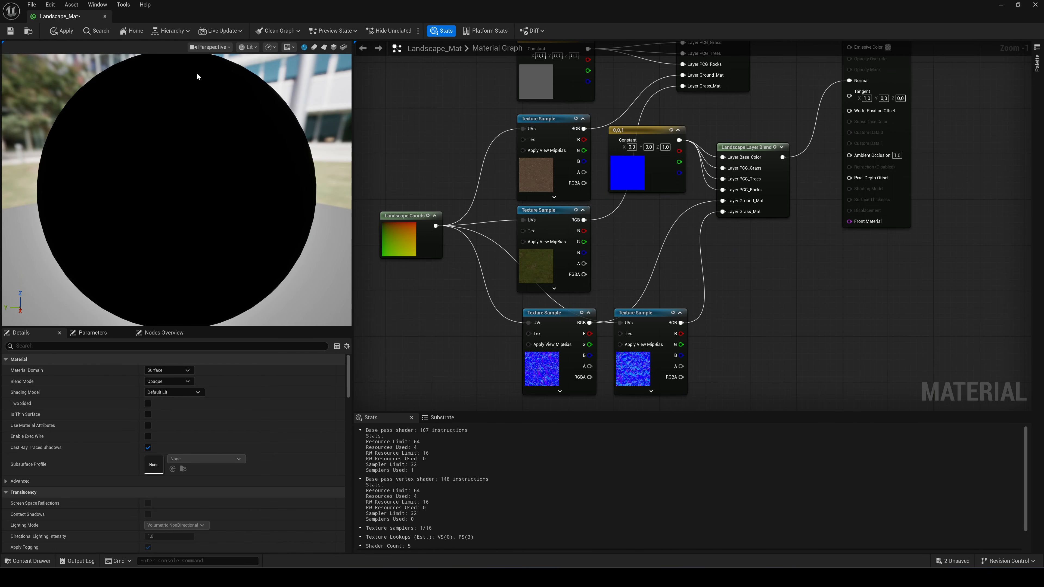
Step: Apply the material changes and create a material instance of Landscape_Mat in the Tutorial folder
left_click(56, 26)
right_click_drag(426, 151, 493, 132)
scroll(687, 182, "down", 2)
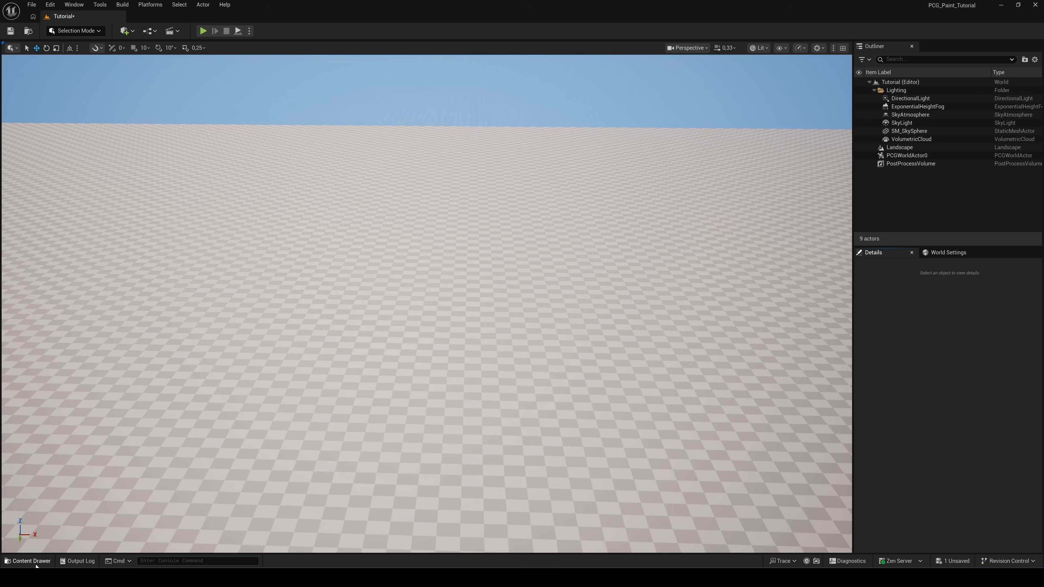
key("ctrl+space")
right_click(215, 502)
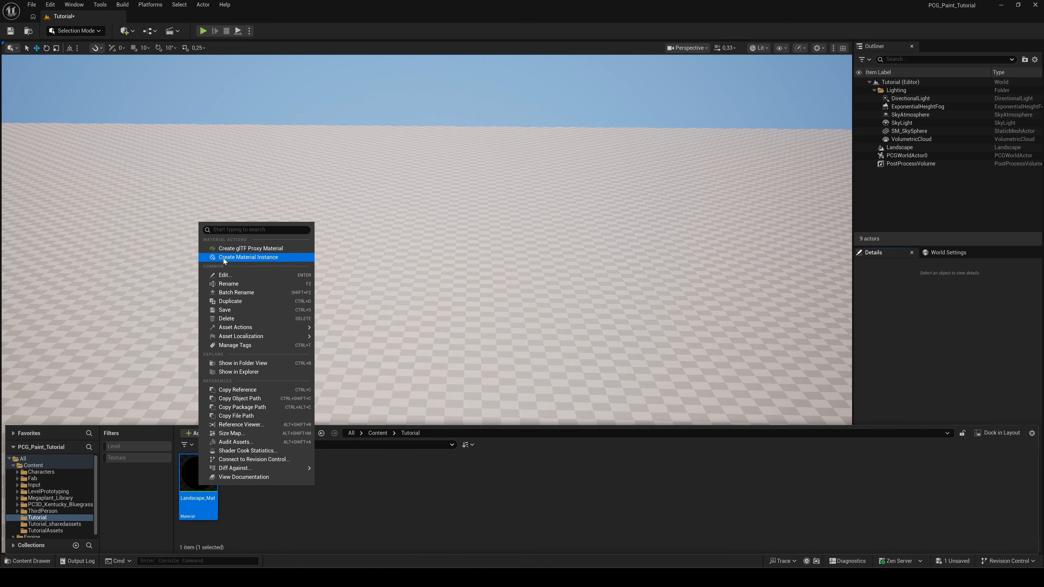
left_click(247, 255)
key("Return")
Step: Assign Landscape_Mat_Inst as the Landscape Material of the Landscape actor
left_click(900, 147)
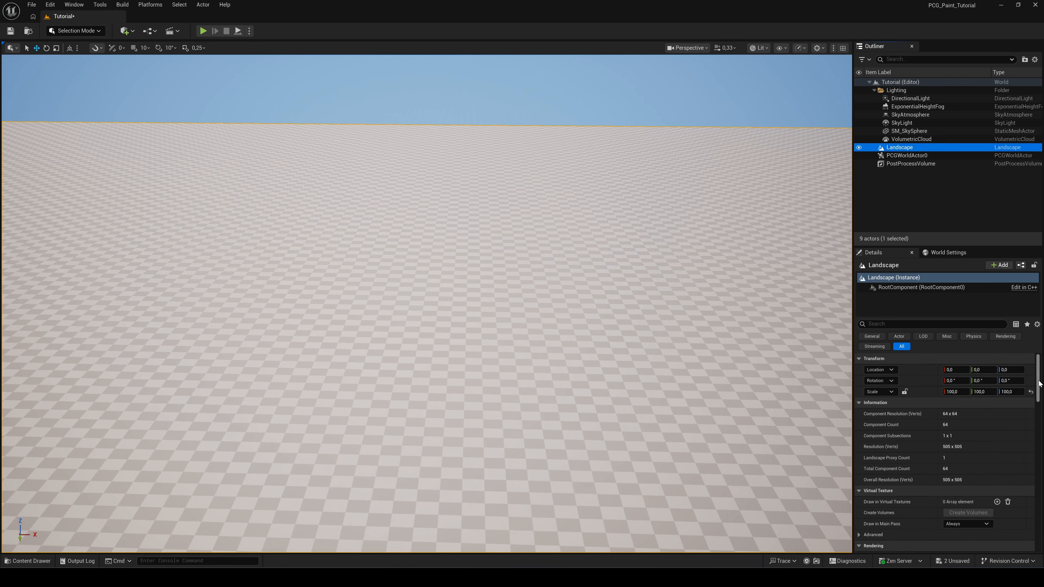
scroll(968, 439, "down", 3)
left_click(971, 436)
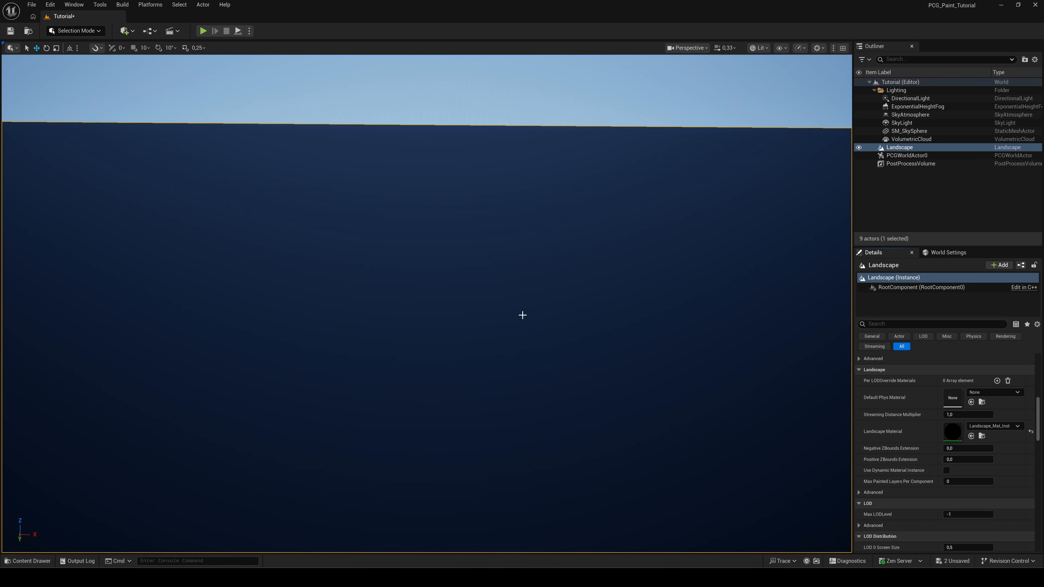
Step: Switch to Landscape mode and create the paint target layers from the assigned material
left_click(78, 27)
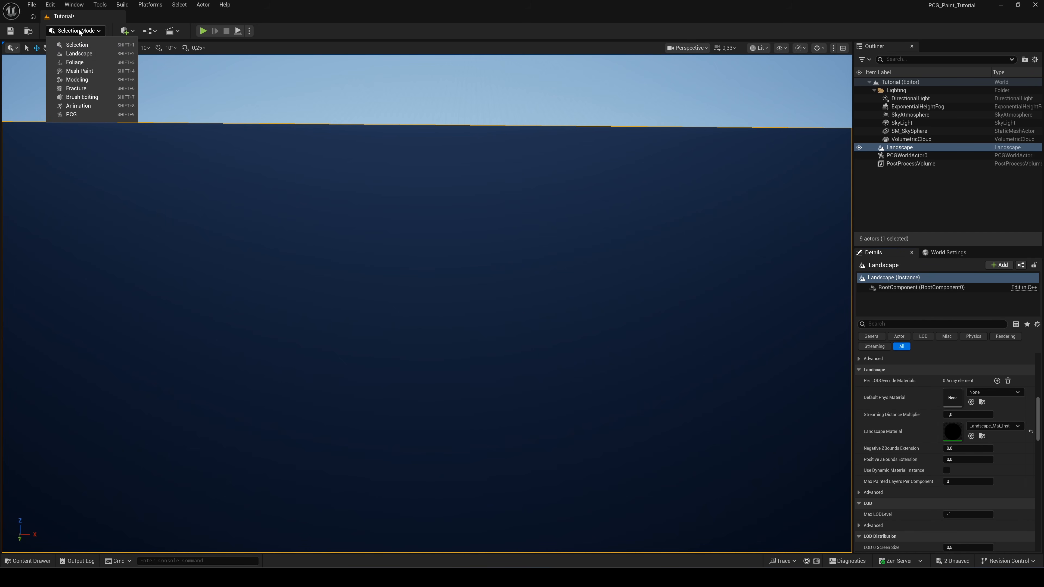
left_click(74, 52)
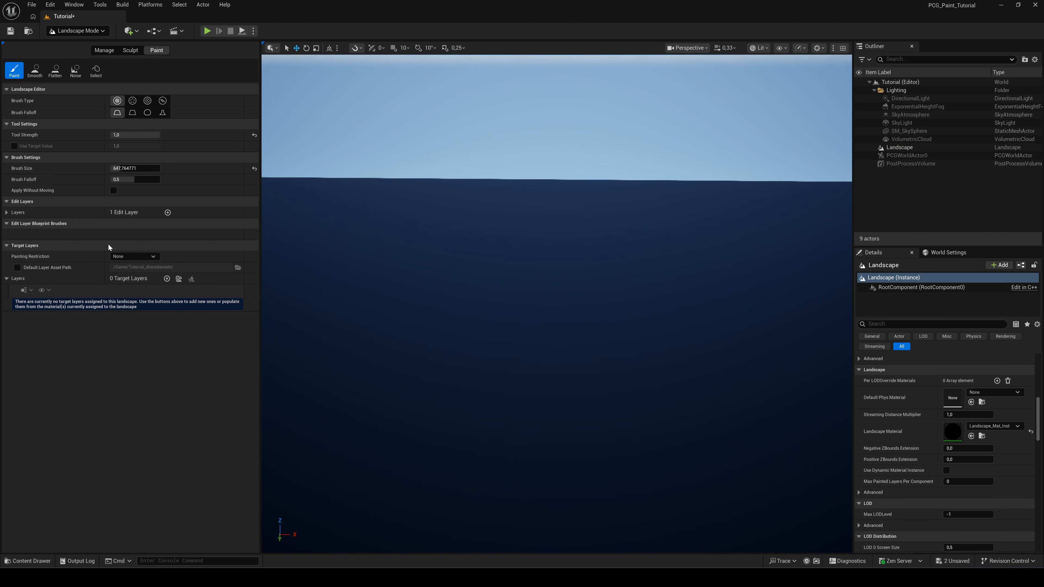
left_click(178, 279)
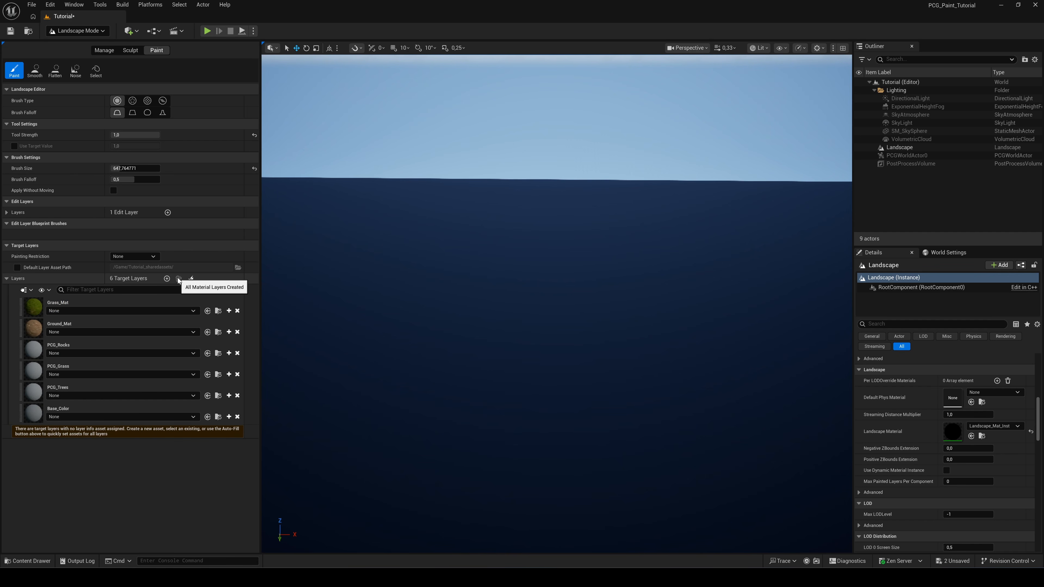
Step: Auto-fill all target layers with layer info assets, creating new ones in the Tutorial_sharedassets folder
left_click(191, 281)
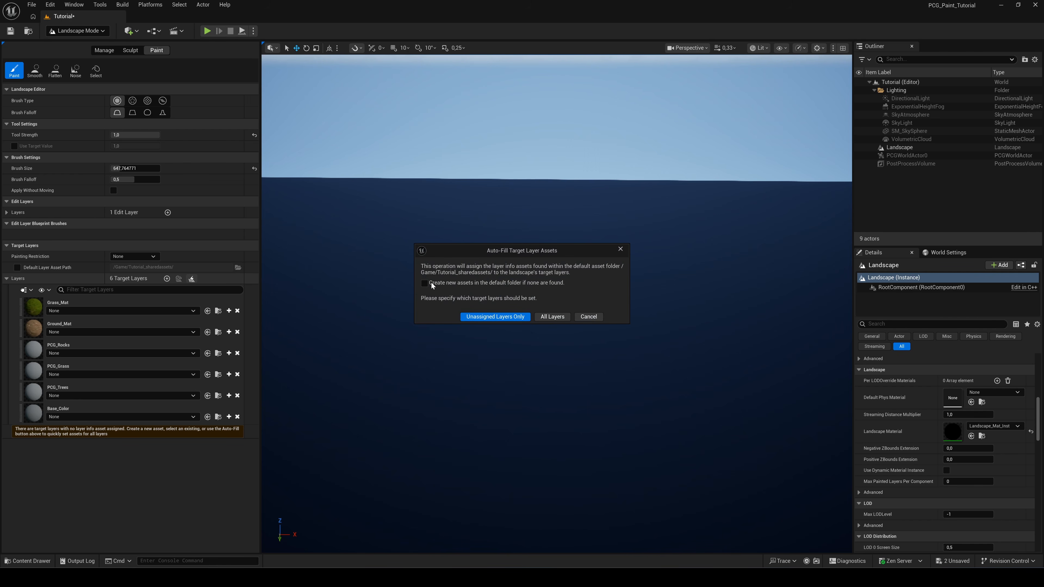
left_click(551, 317)
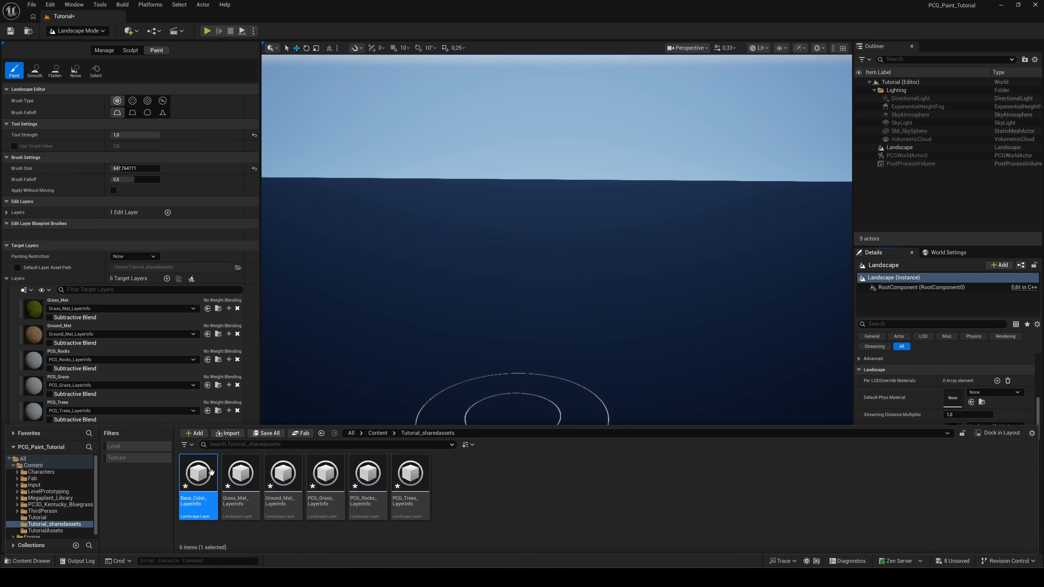
key("ctrl+space")
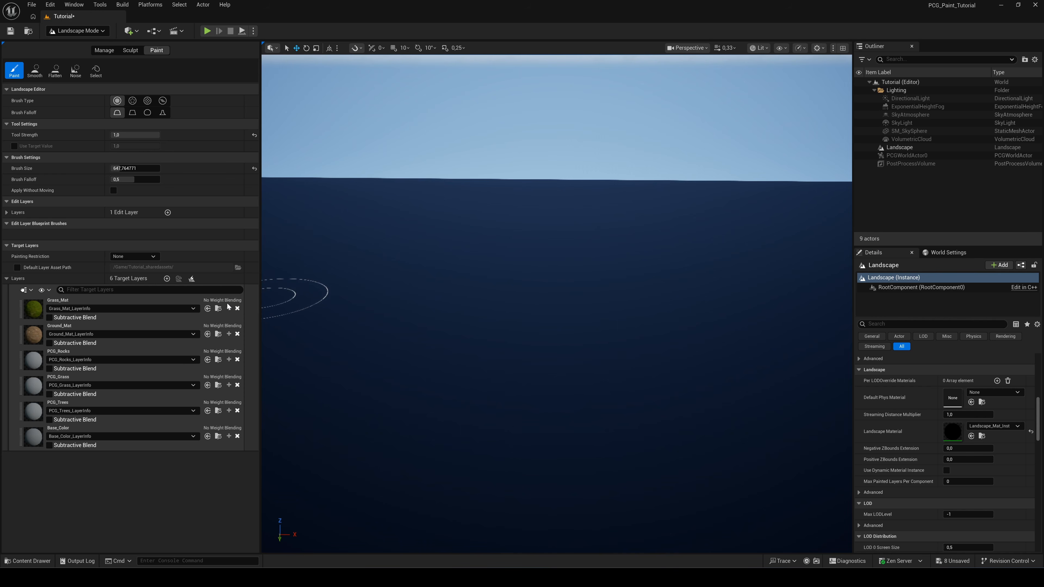
Step: Fill the landscape with the Base_Color layer and paint three separate strips using PCG_Grass, PCG_Trees and PCG_Rocks
right_click(32, 437)
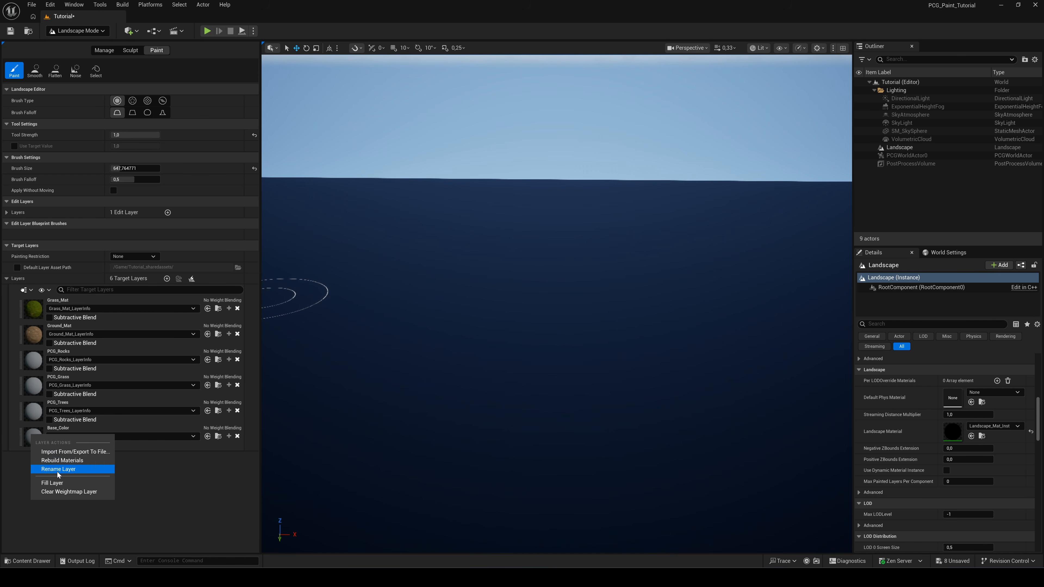
left_click(59, 486)
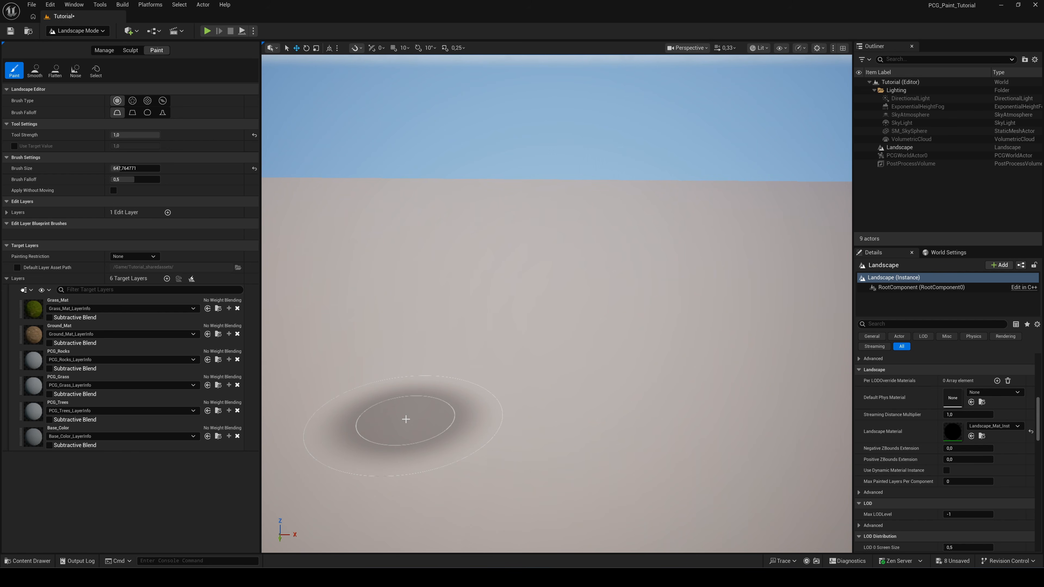
left_click(59, 381)
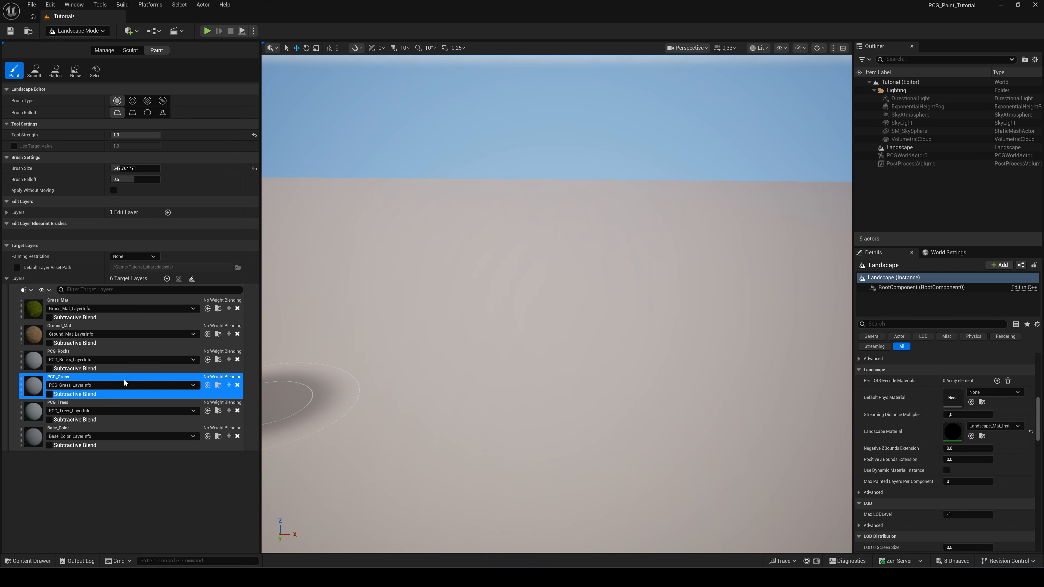
mouse_move(338, 436)
left_mouse_down()
mouse_move(349, 436)
mouse_move(372, 317)
mouse_move(373, 372)
left_mouse_up()
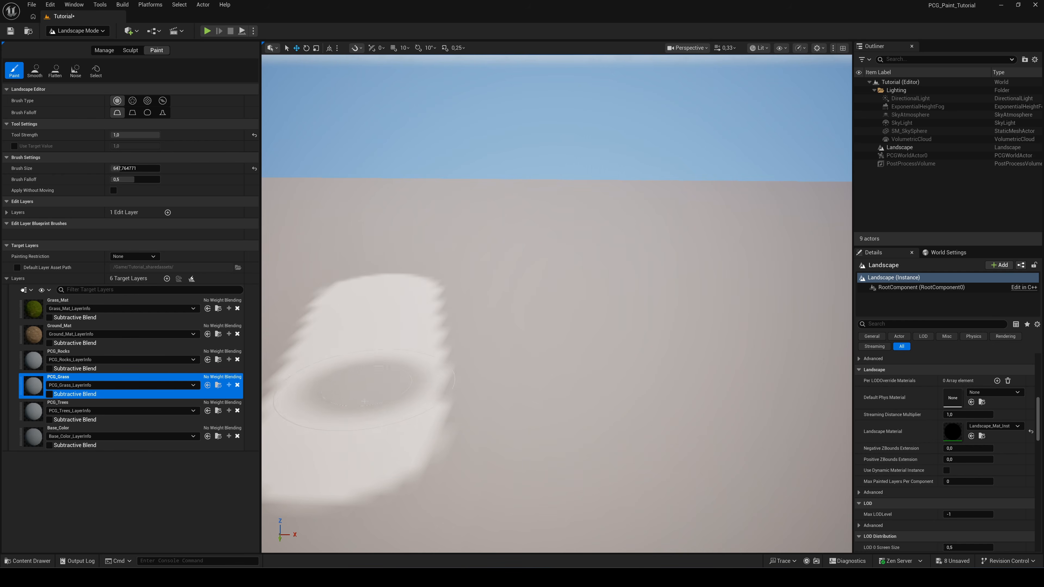
left_click(124, 411)
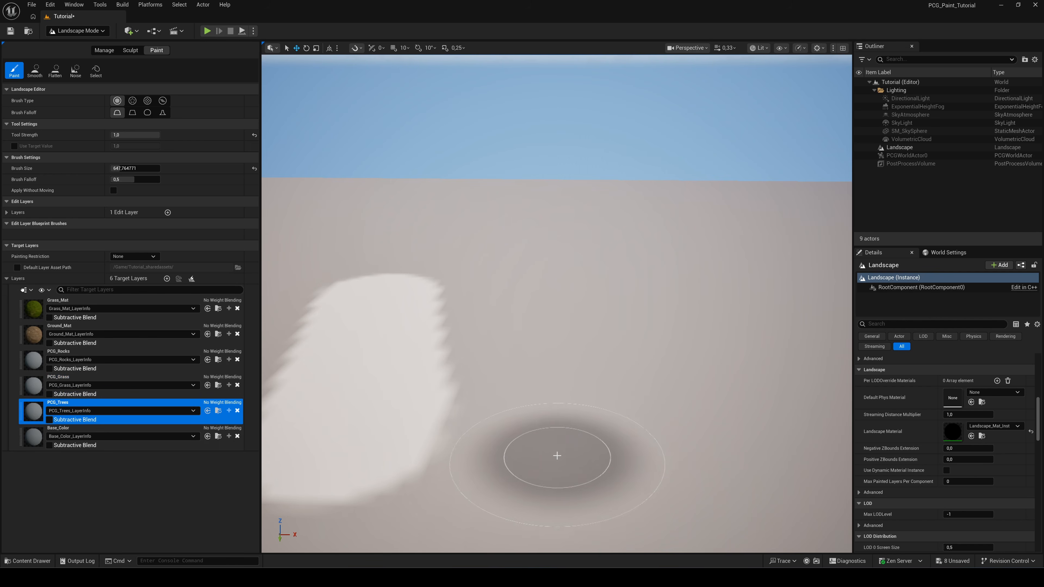
mouse_move(554, 454)
left_mouse_down()
mouse_move(558, 342)
mouse_move(555, 436)
left_mouse_up()
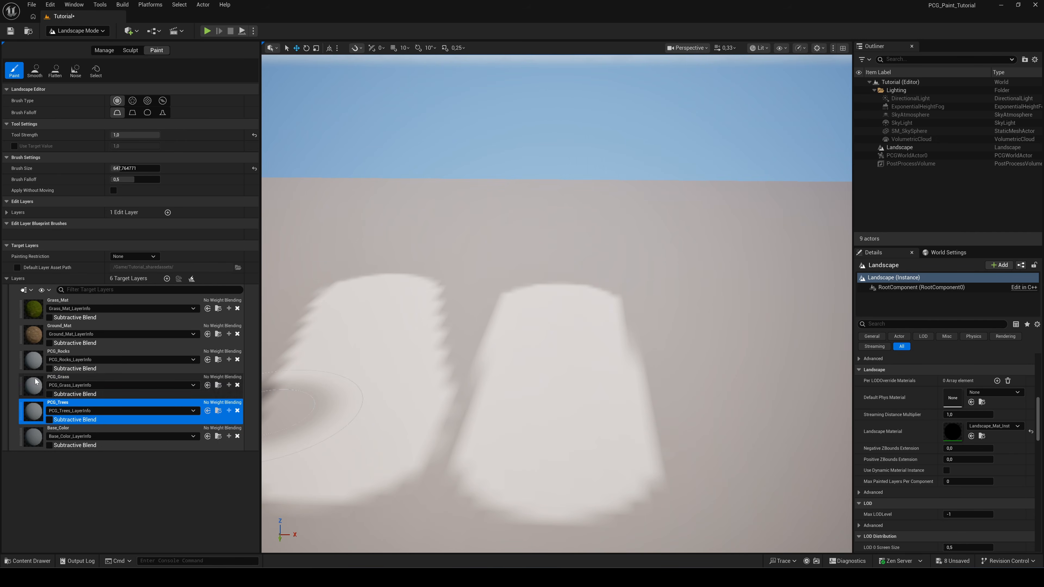
left_click(103, 364)
mouse_move(769, 461)
left_mouse_down()
mouse_move(754, 452)
mouse_move(751, 291)
mouse_move(746, 425)
mouse_move(756, 444)
left_mouse_up()
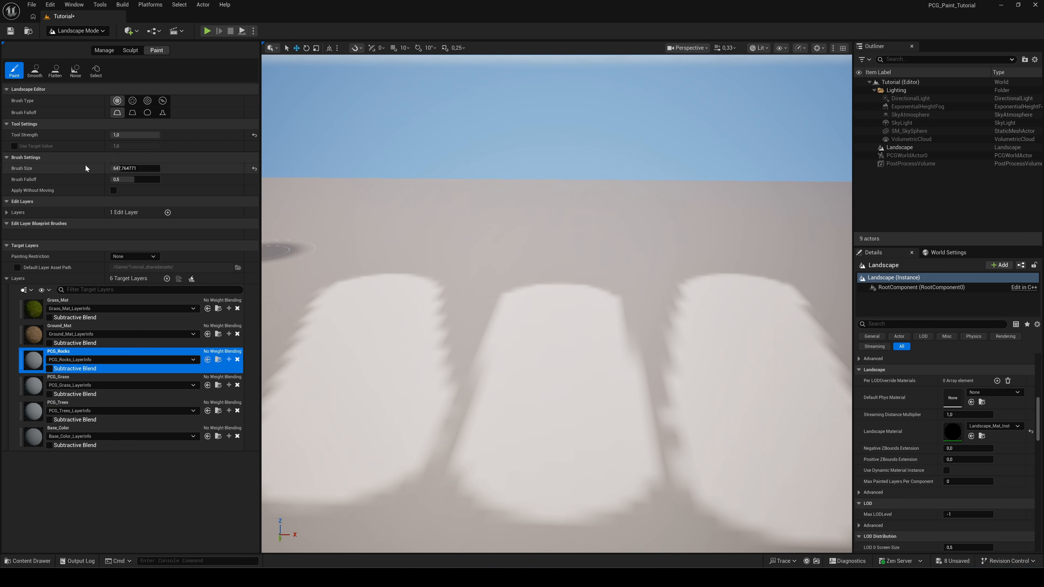
Step: Switch from Landscape mode to Selection mode and view the three painted strips at an angle
left_click(76, 30)
left_click(78, 45)
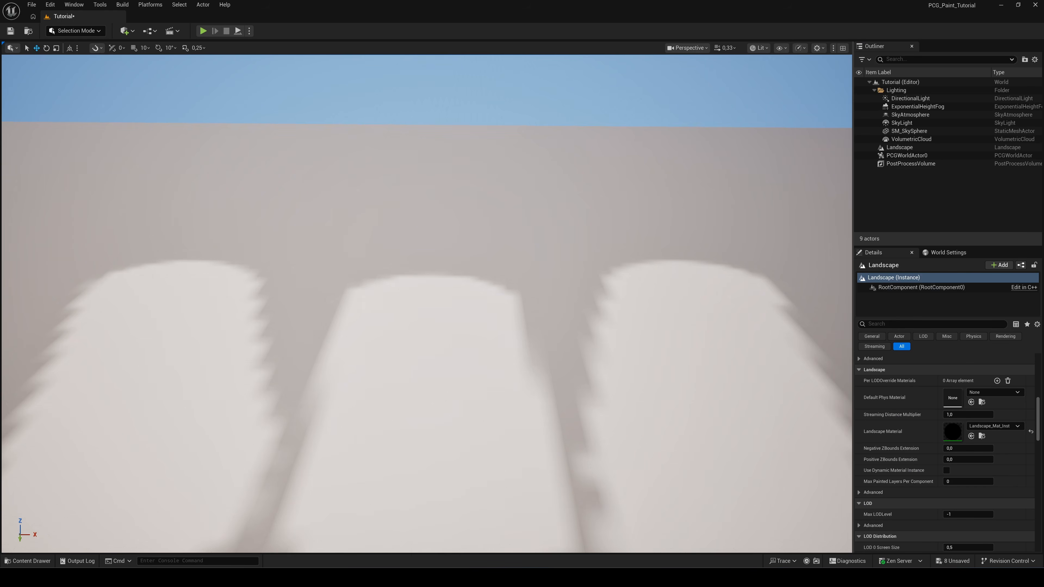
mouse_move(427, 304)
right_mouse_down()
mouse_move(428, 314)
mouse_move(456, 294)
mouse_move(434, 304)
right_mouse_up()
key("d")
right_click_drag(647, 160, 635, 170)
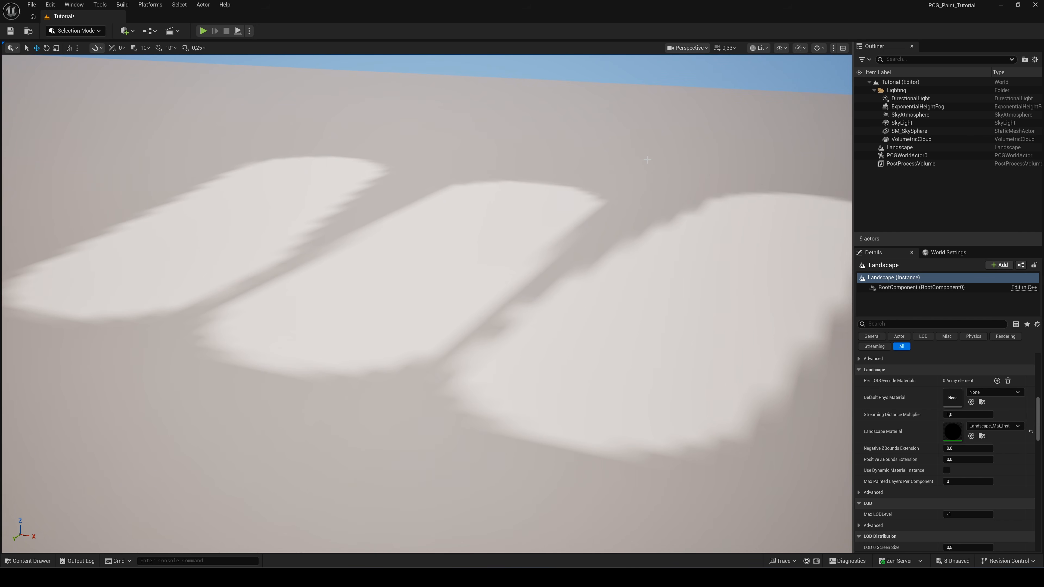
Step: Find and enable the Procedural Content Generation Framework (PCG) plugin
left_click(50, 4)
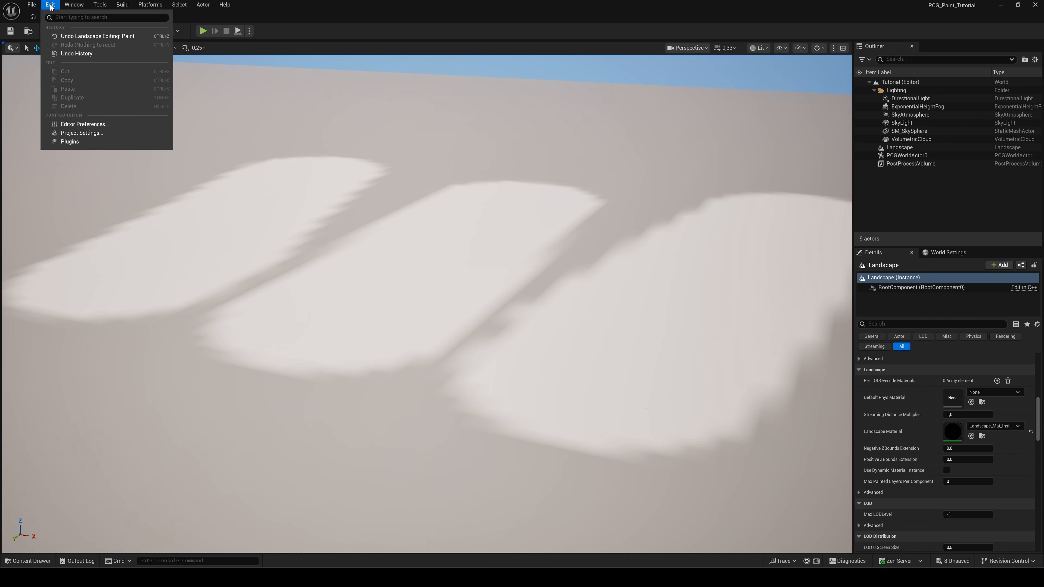
left_click(75, 141)
type("pro")
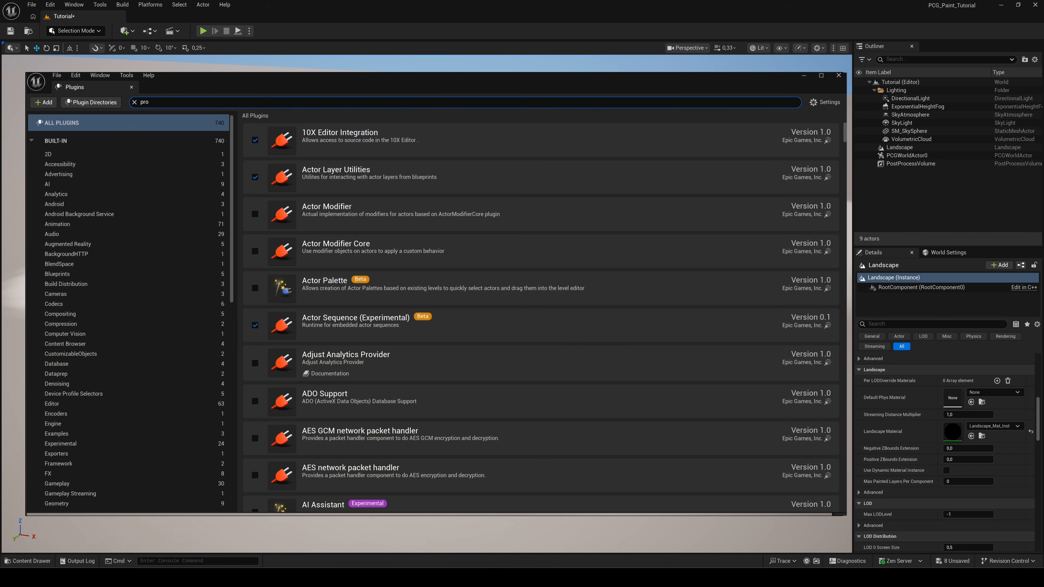
type("cedural")
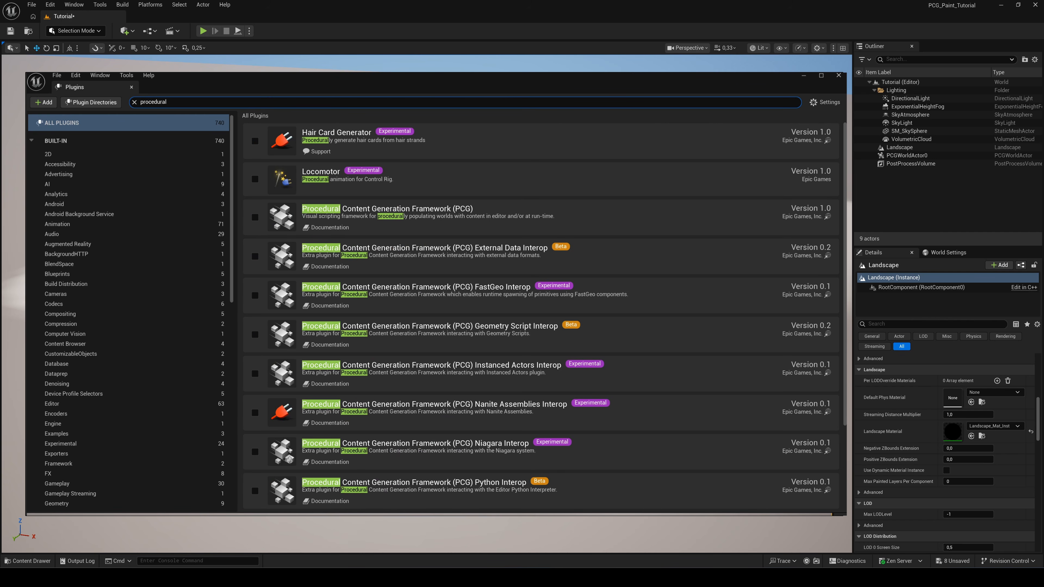
left_click(255, 217)
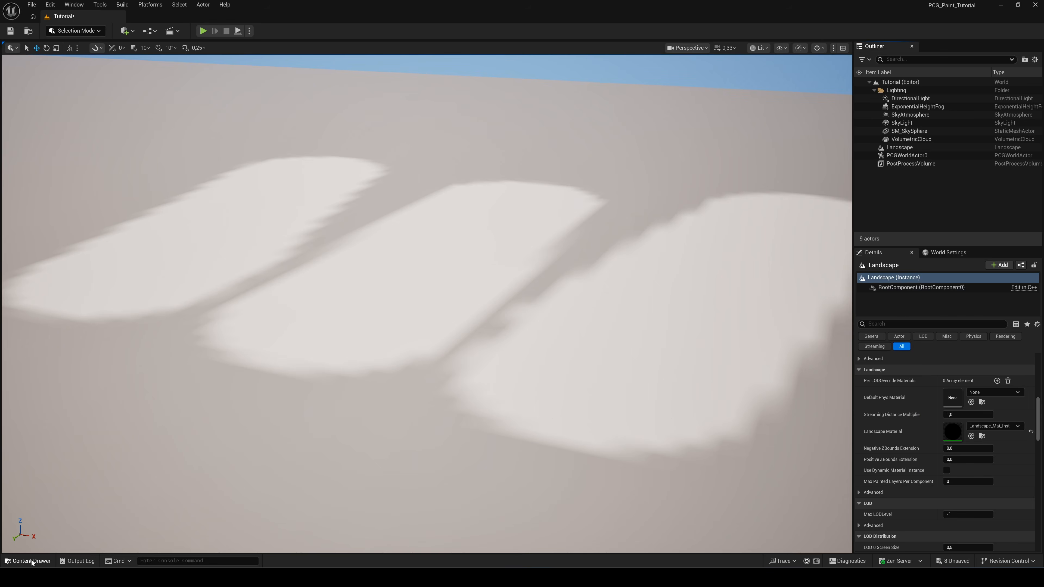
Step: Create an empty PCG Graph asset in the Tutorial folder
left_click(29, 561)
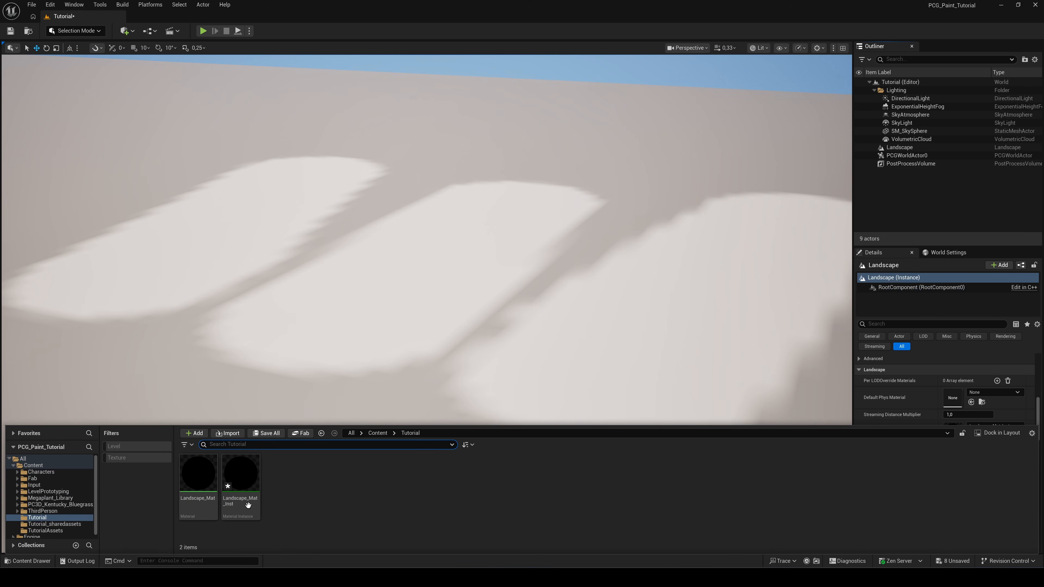
right_click(295, 487)
type("pcg gr")
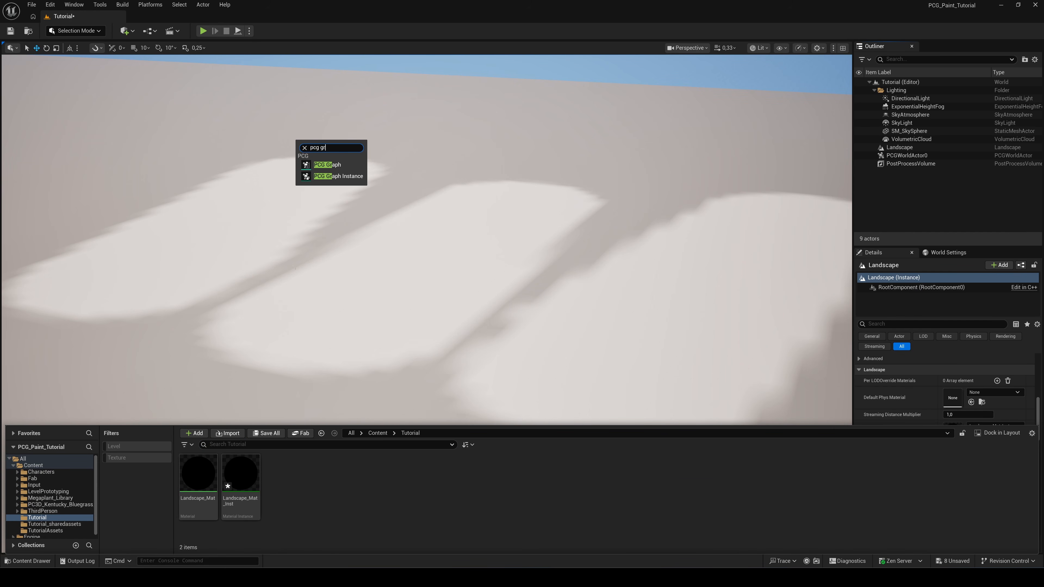
left_click(332, 165)
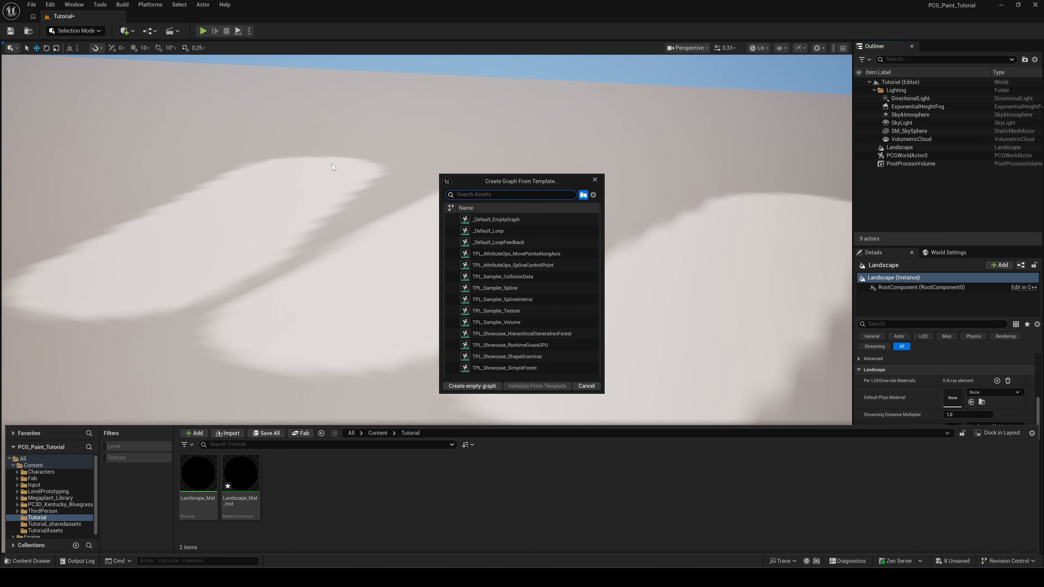
left_click(476, 386)
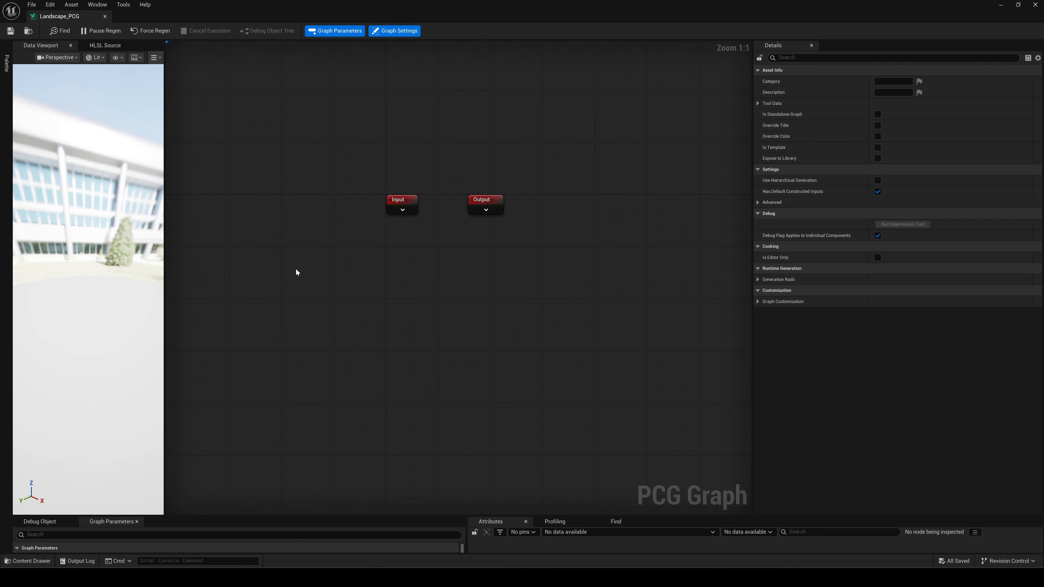
Step: Add a Get Landscape Data node to the PCG graph and connect its output to a new Surface Sampler node
right_click(296, 270)
type("landscape")
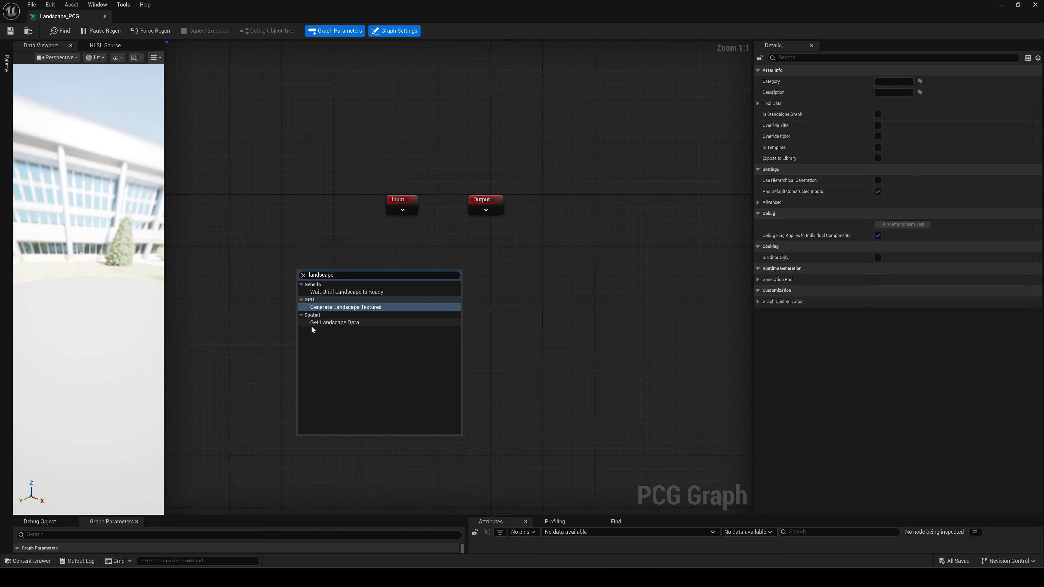
left_click(334, 323)
left_click_drag(323, 267, 431, 264)
type("surface sampler")
key("Return")
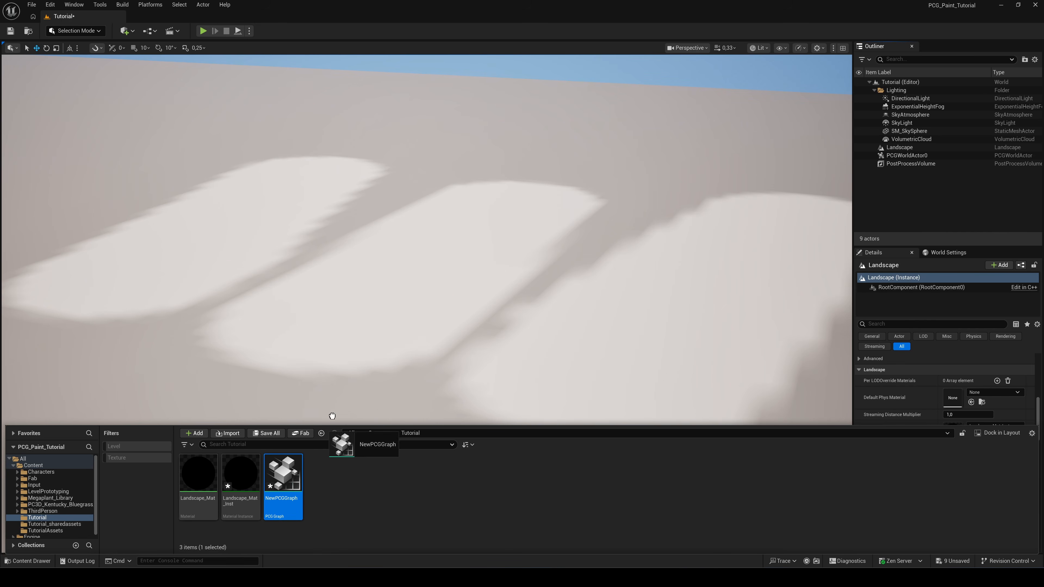
Step: Place the new PCG graph in the level as a volume over the painted strips
left_click_drag(458, 351, 463, 274)
key("f")
right_click_drag(462, 274, 477, 257)
key("w")
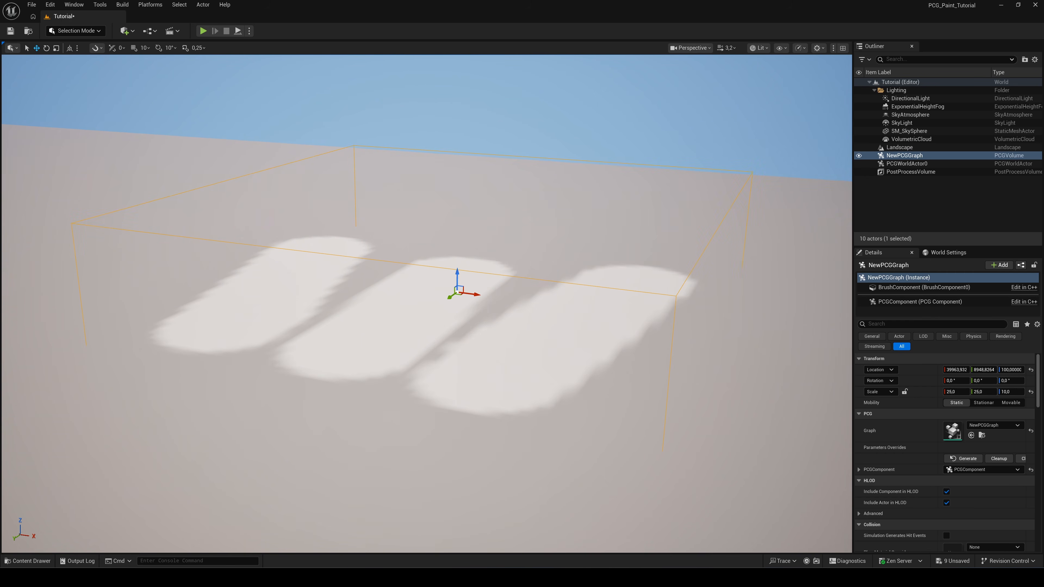
Step: Set the PCG volume's X and Y scale to 50
left_click(956, 392)
type("50")
key("Tab")
type("50")
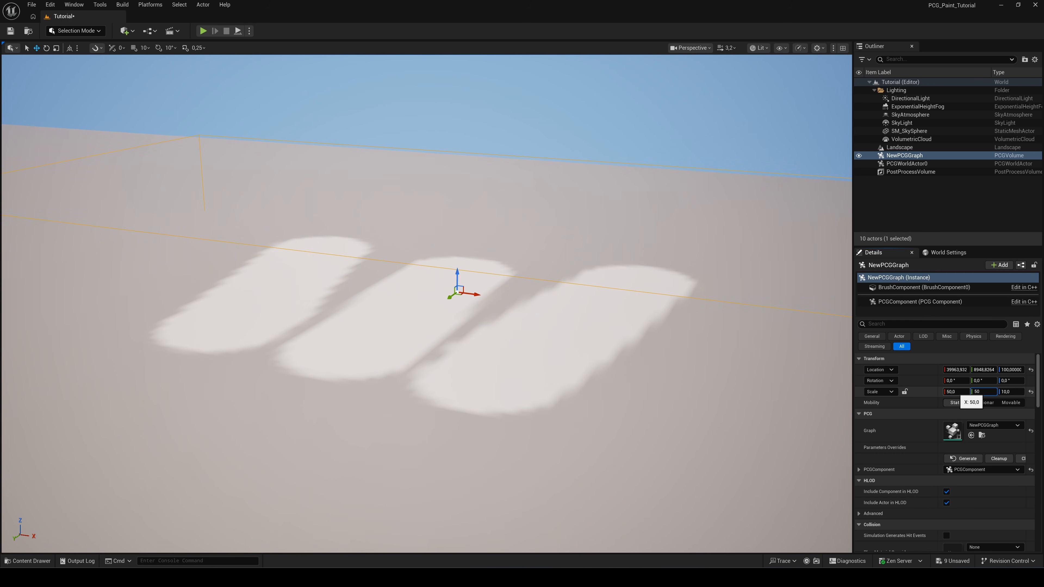
key("Return")
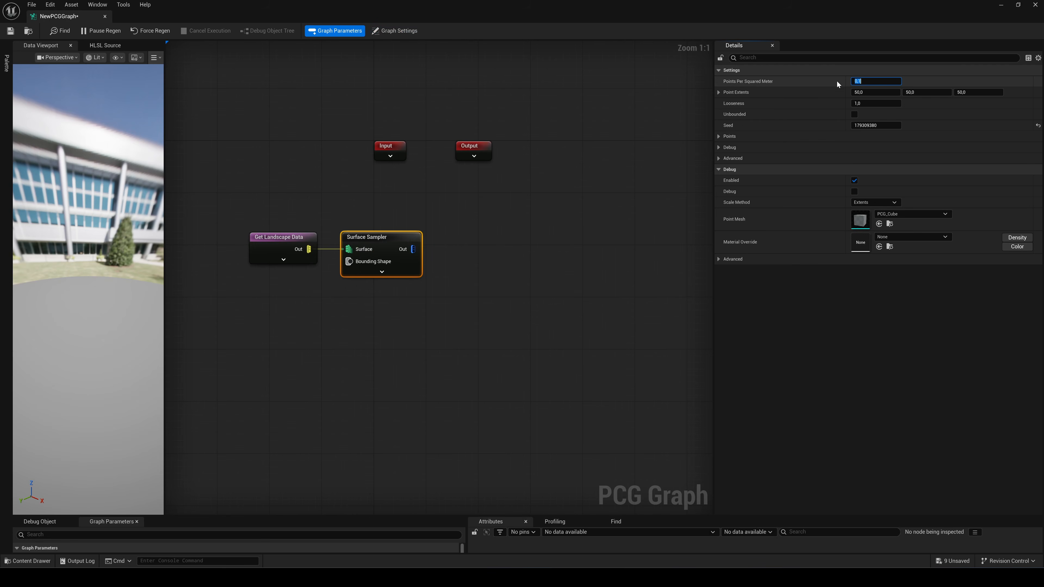
Step: Set the Surface Sampler's Points Per Squared Meter to 10 and its Point Extents to 2 on all three axes
type("10")
key("Tab")
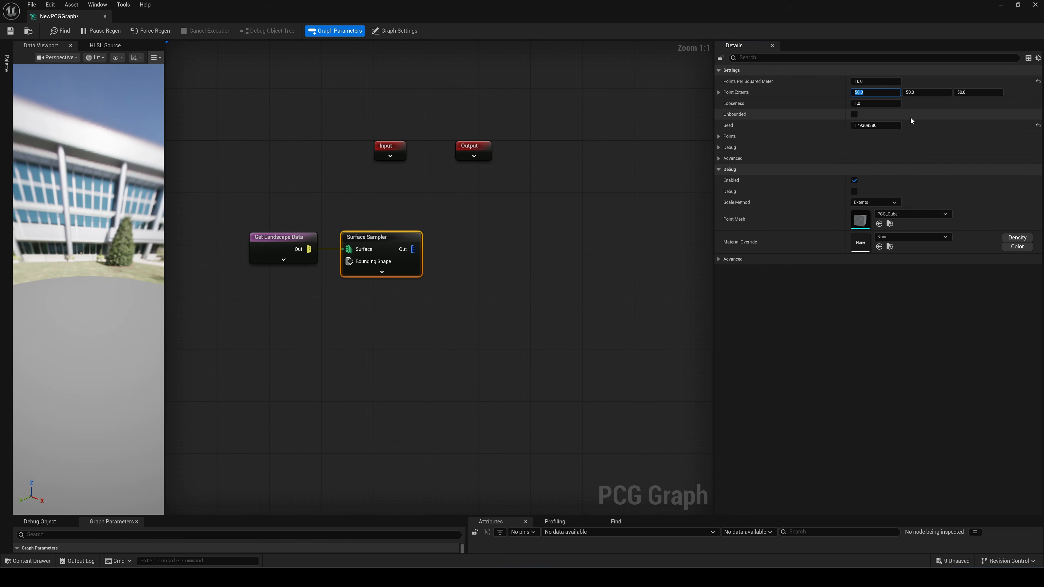
type("2")
key("Tab")
type("2")
key("Tab")
type("2")
key("Tab")
left_click(883, 303)
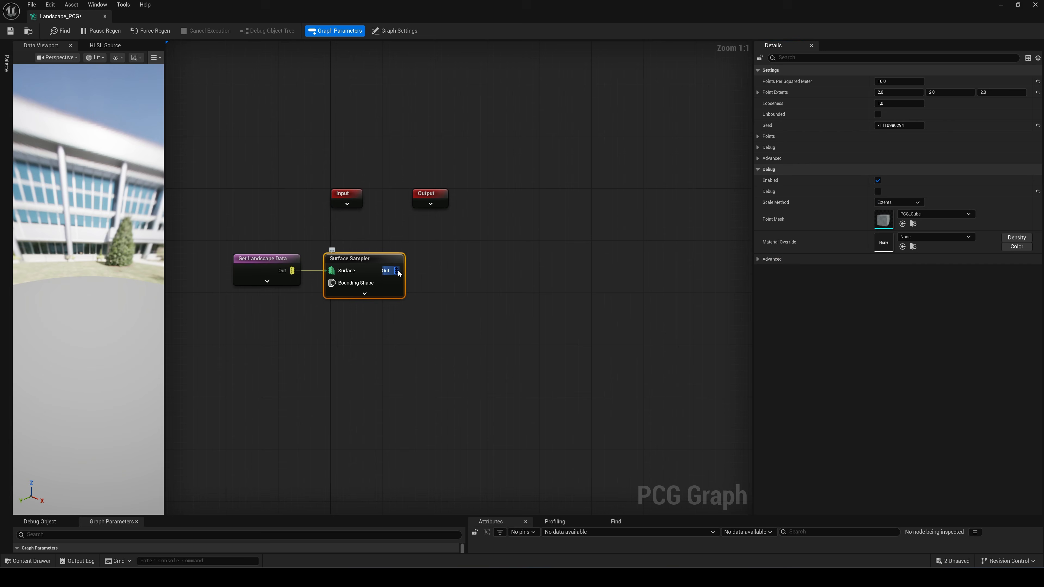
Step: Add a Filter Attribute Elements node fed by the Surface Sampler's output
left_click_drag(395, 271, 469, 255)
type("filter")
left_click(461, 326)
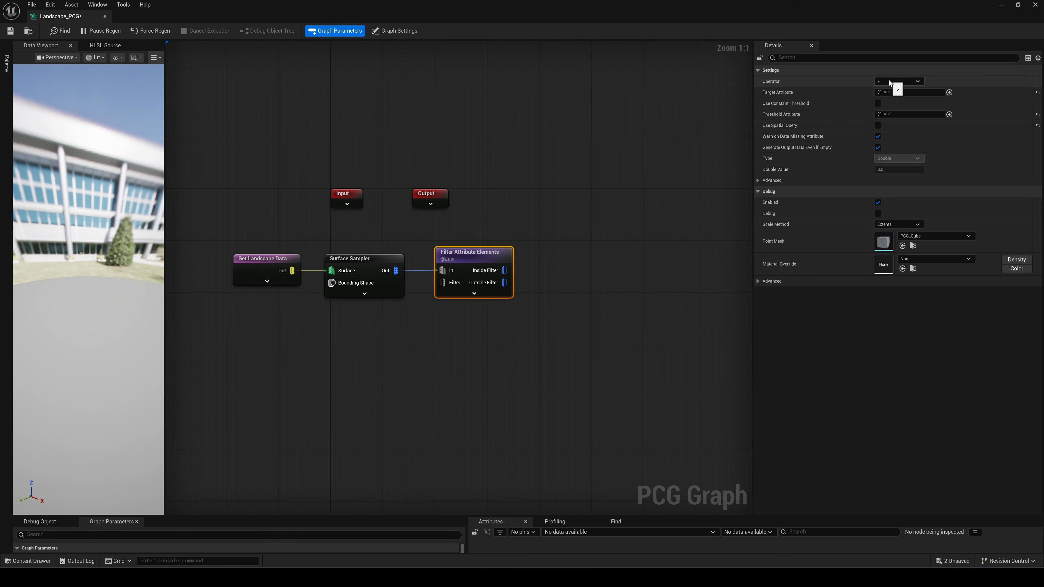
Step: Filter on target attribute PCG_Grass with a constant threshold of type Float and value 0,2
left_click(905, 93)
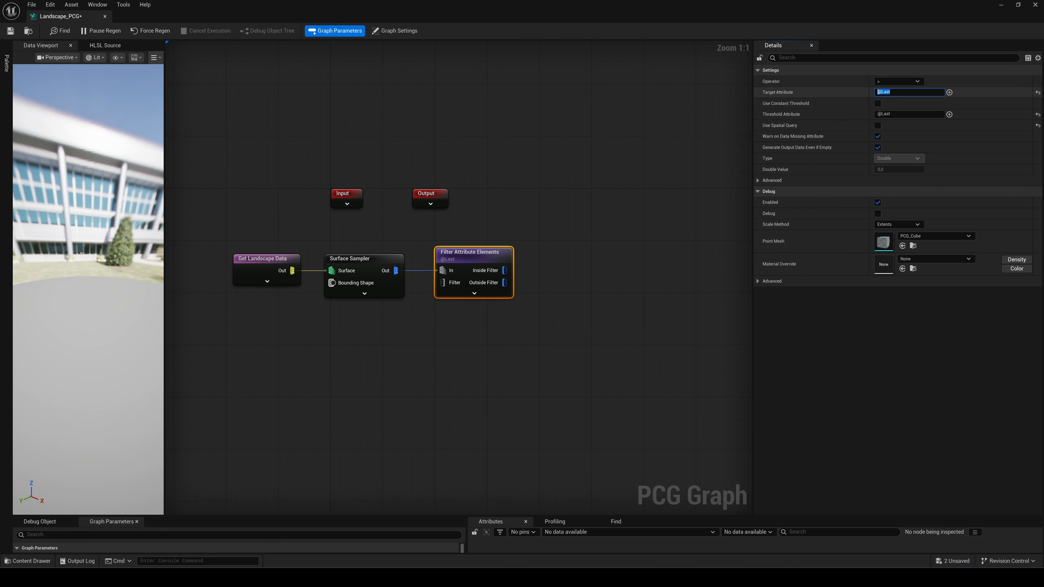
type("PCG_Grass")
key("Return")
left_click(878, 103)
left_click(886, 137)
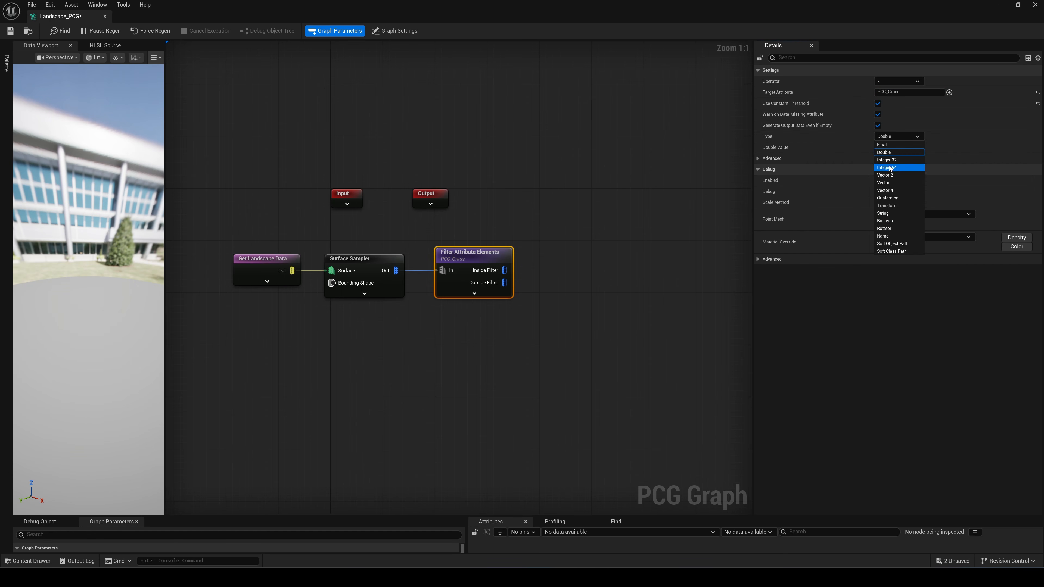
left_click(882, 144)
left_click(884, 147)
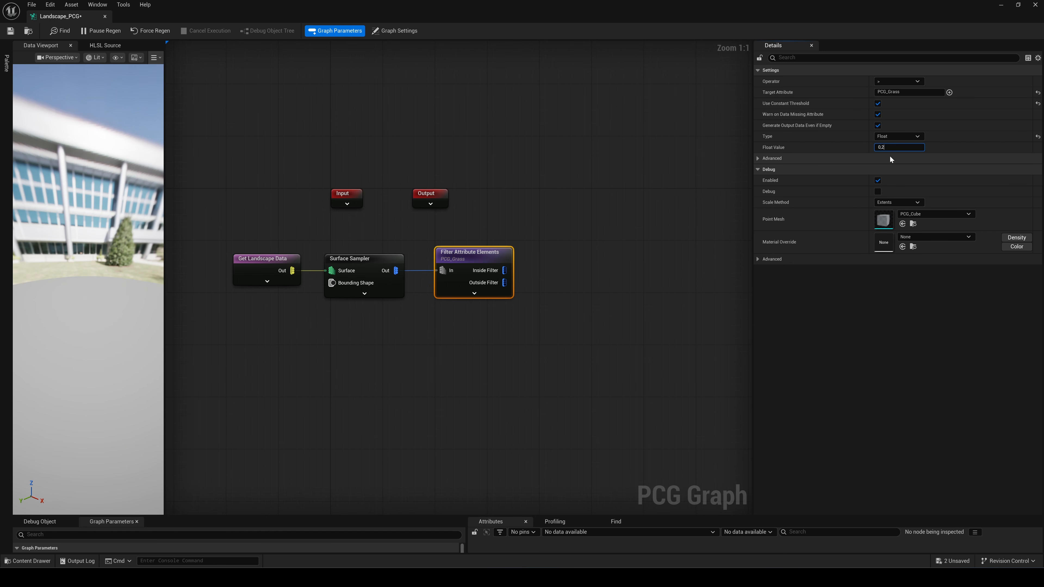
type("0,2")
key("Return")
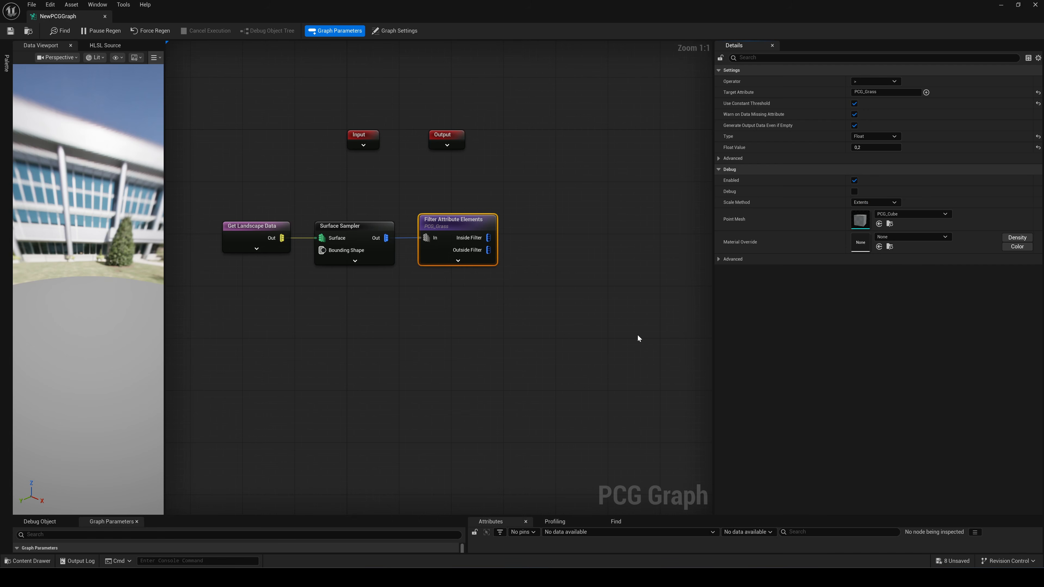
Step: Add a Transform Points node connected to the filter's Inside Filter output
left_click_drag(488, 238, 518, 236)
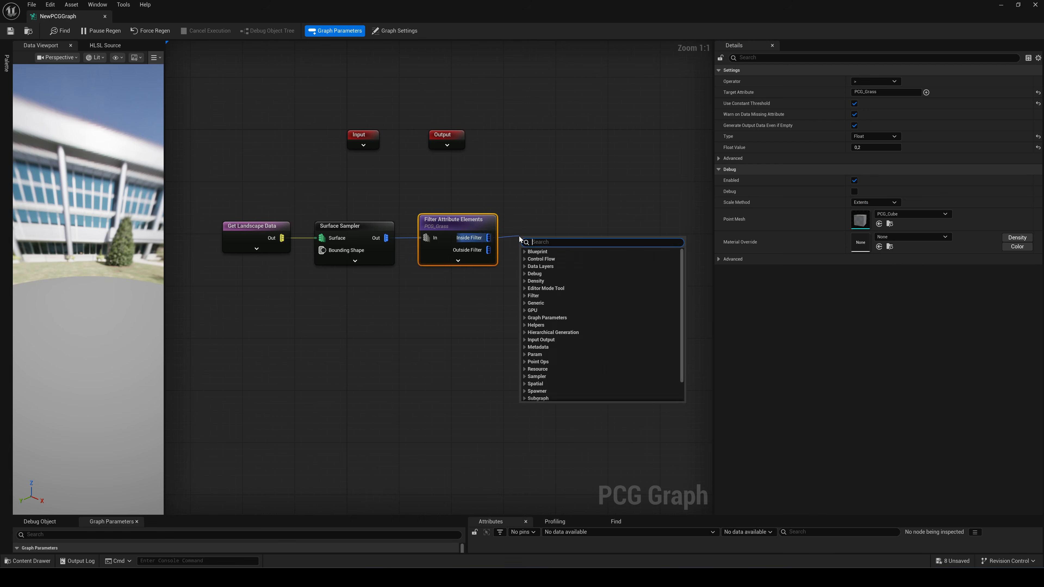
type("transform po")
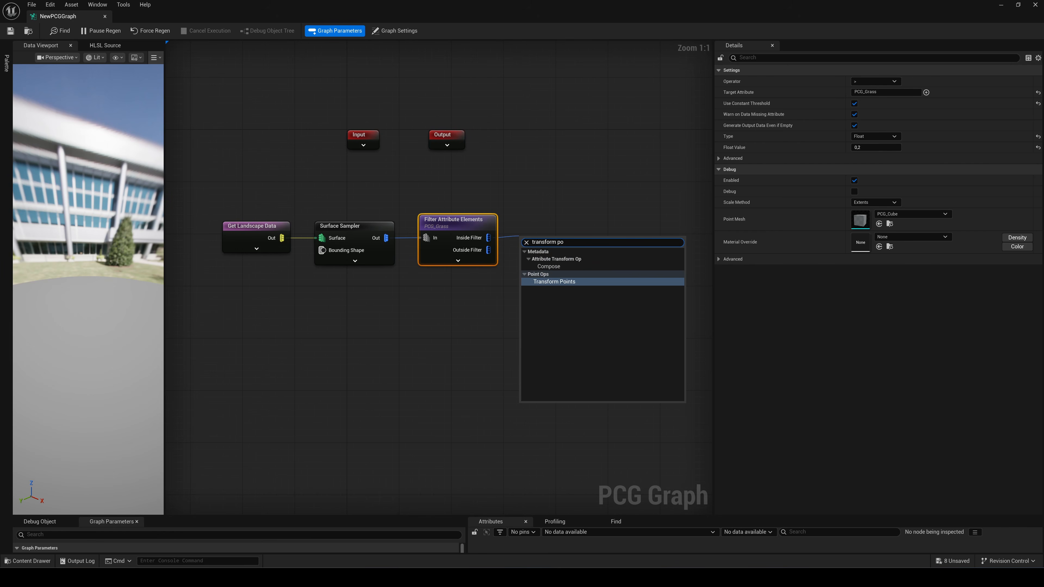
left_click(560, 282)
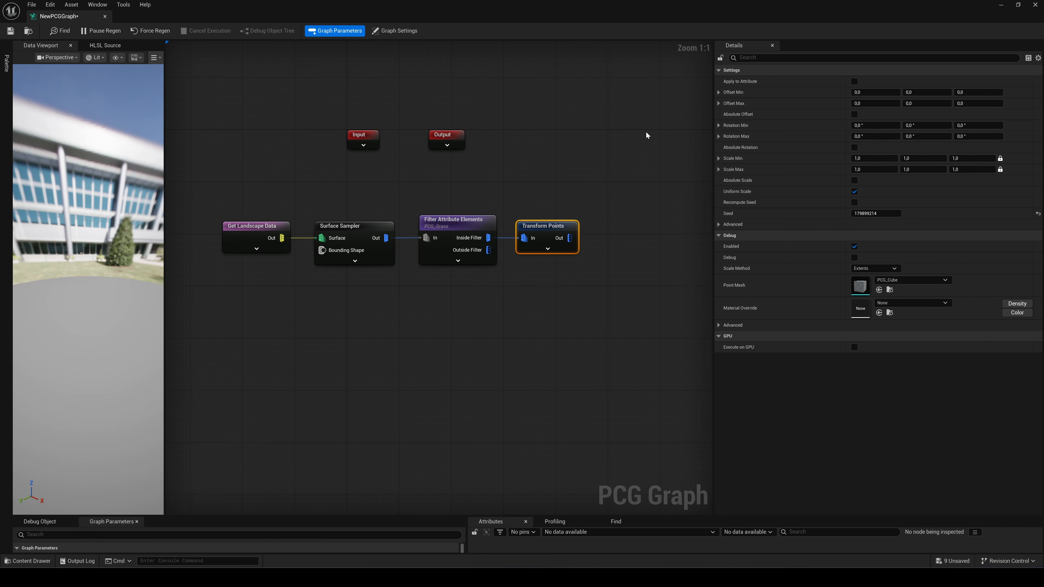
Step: Set the Transform Points node's Rotation Max around Z to 360° and its uniform Scale Min to 0,5
left_click(964, 137)
type("36")
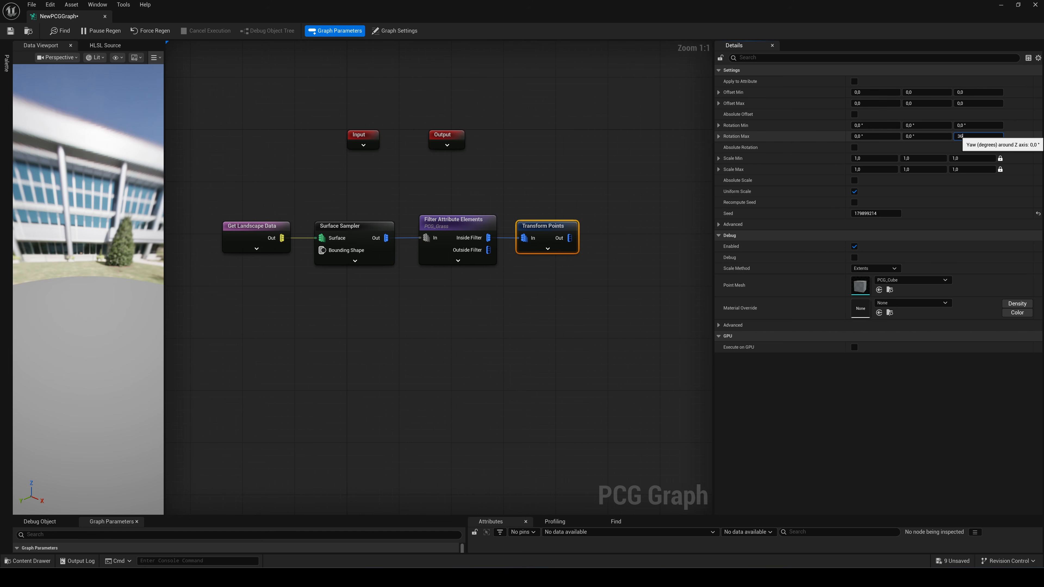
type("0")
key("Return")
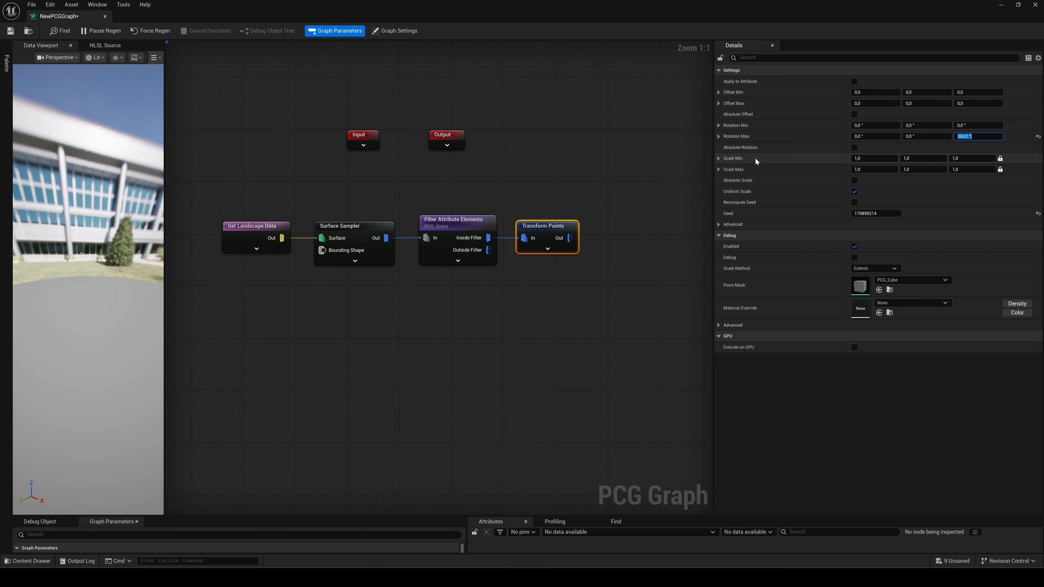
left_click(872, 160)
type("0,5")
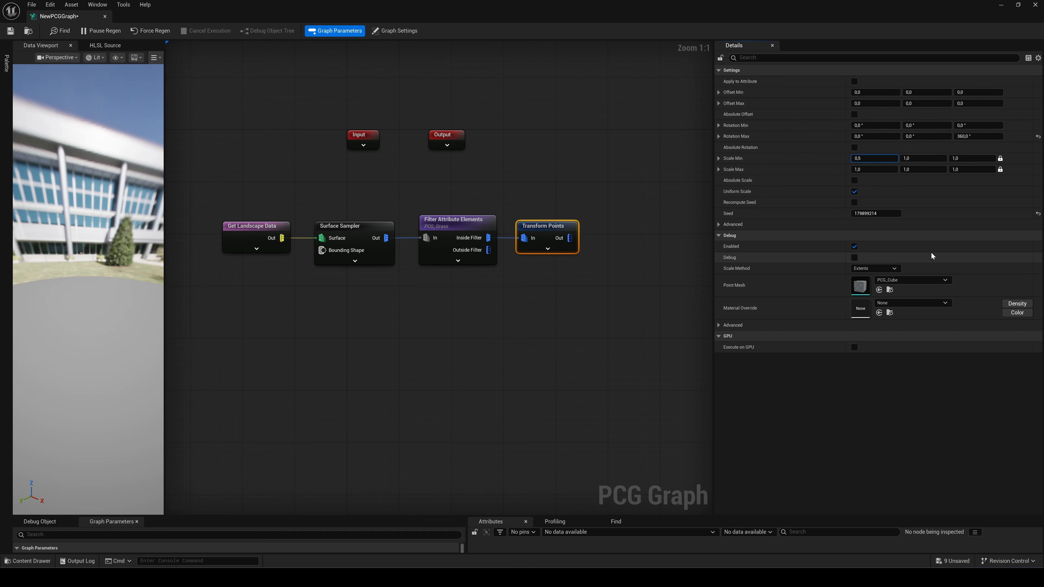
key("Tab")
left_click(910, 374)
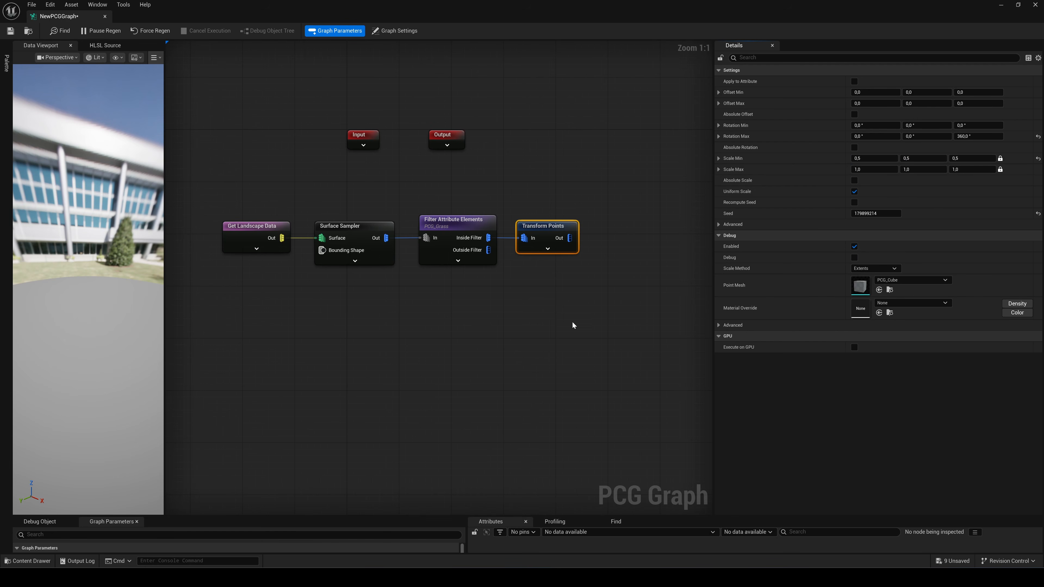
left_click(554, 275)
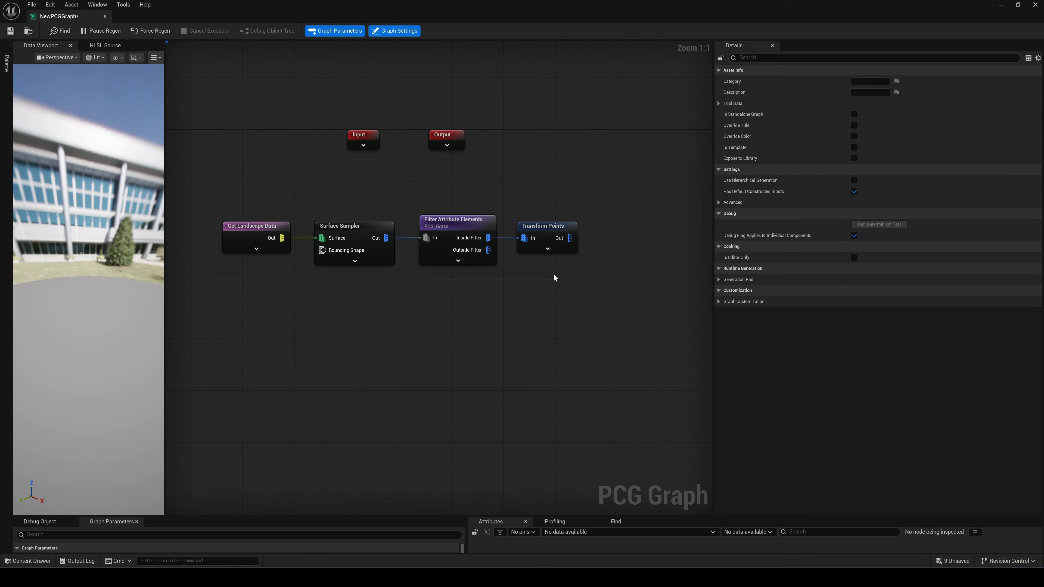
Step: Add a Static Mesh Spawner node fed by the Transform Points output and line it up with the node row
left_click_drag(569, 238, 594, 238)
type("static")
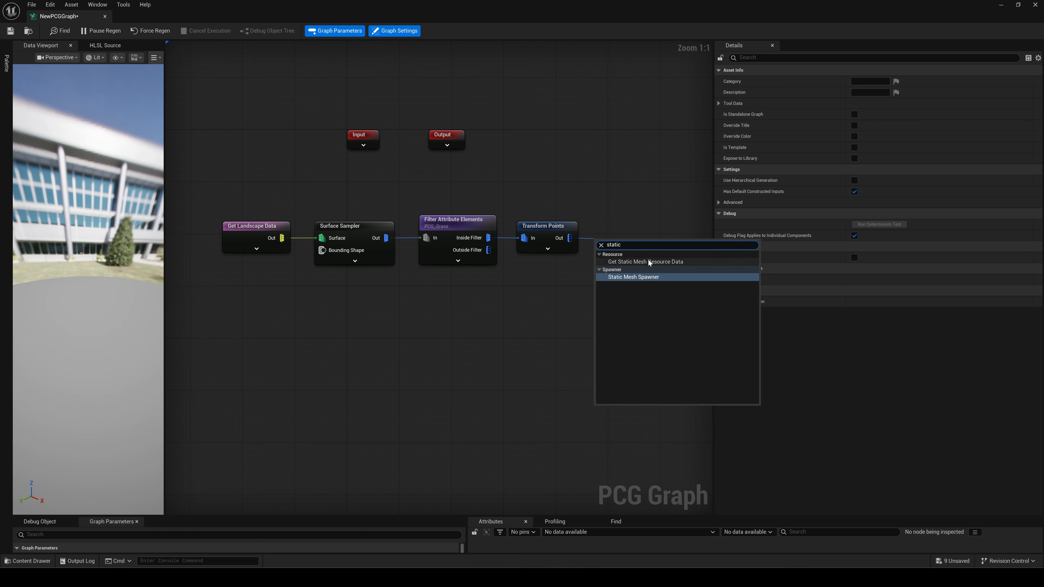
left_click(642, 277)
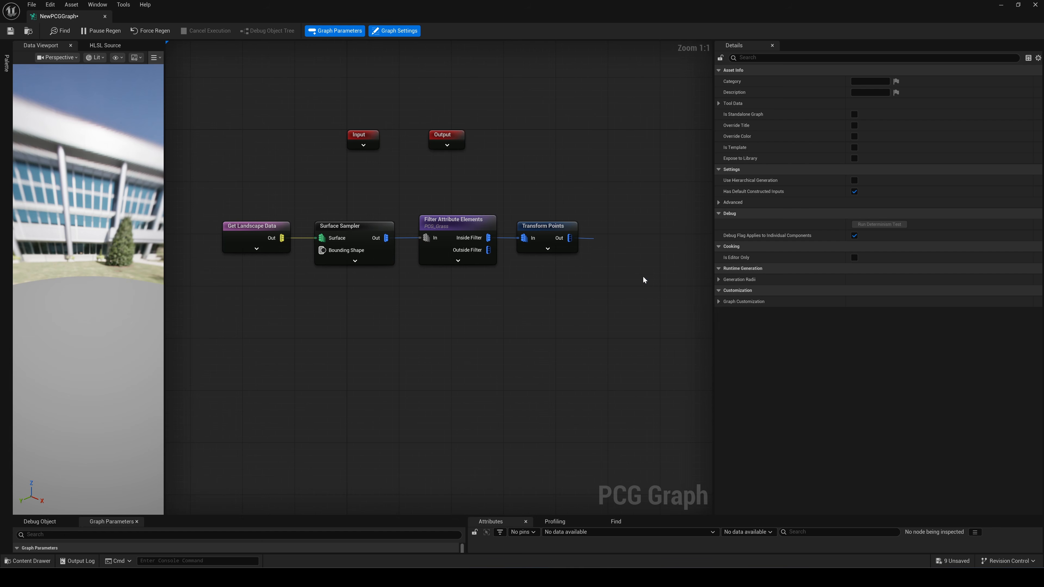
left_click_drag(625, 246, 628, 223)
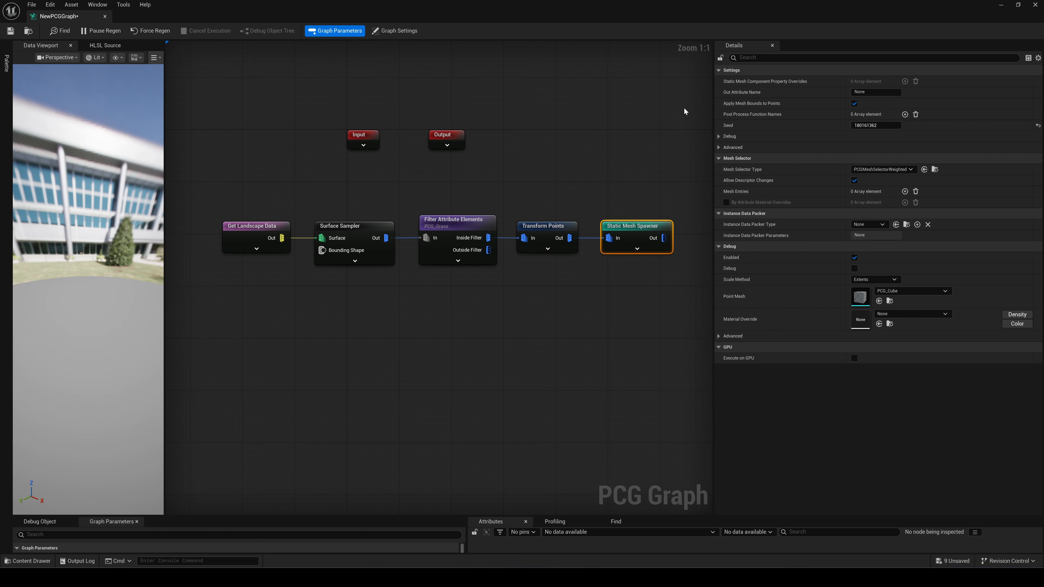
Step: Add a mesh entry to the Static Mesh Spawner and assign SM_Healthy_KentuckyBluegrass_36 as its static mesh
left_click(905, 191)
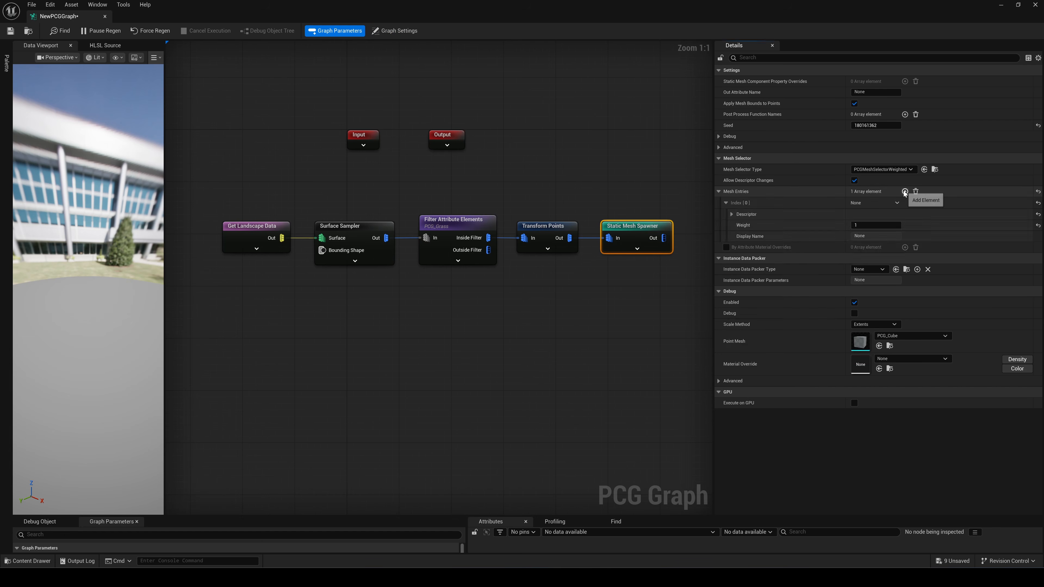
left_click(732, 214)
key("ctrl+space")
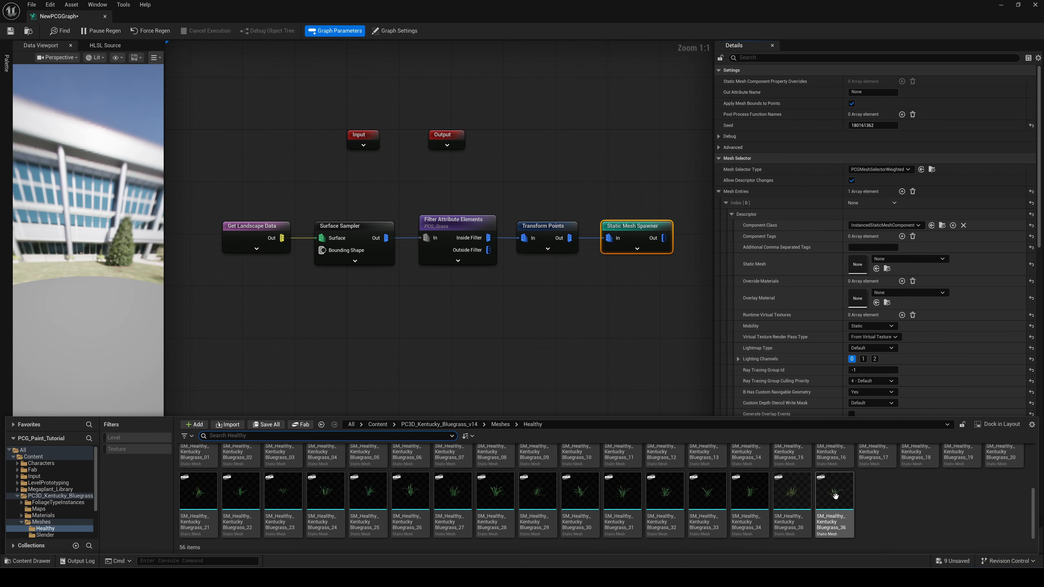
left_click_drag(835, 496, 858, 265)
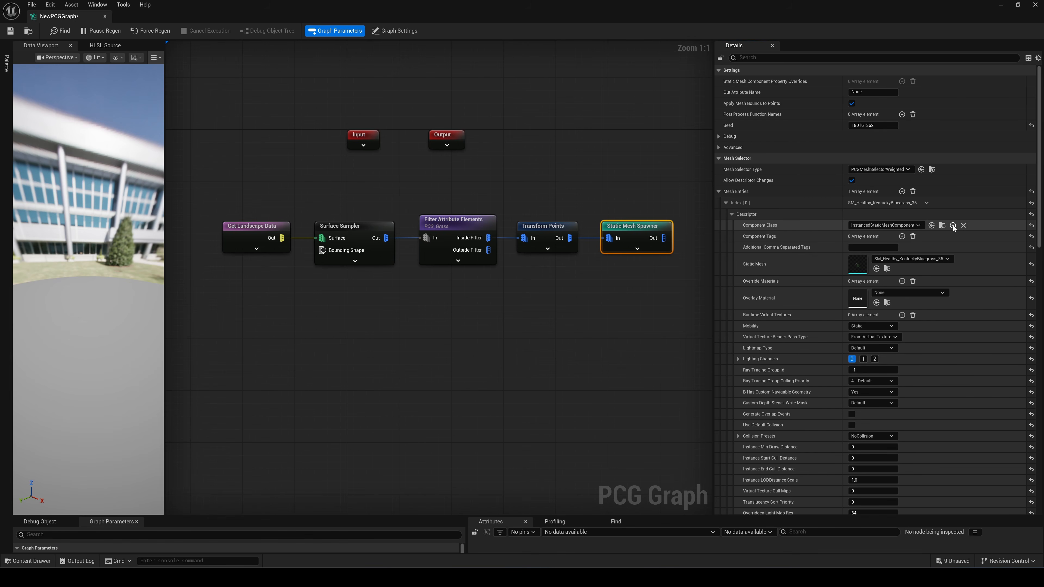
Step: Add a second mesh entry to the spawner with SM_Healthy_KentuckyBluegrass_35 as its static mesh
left_click(902, 191)
left_click(726, 203)
left_click(732, 226)
key("ctrl+space")
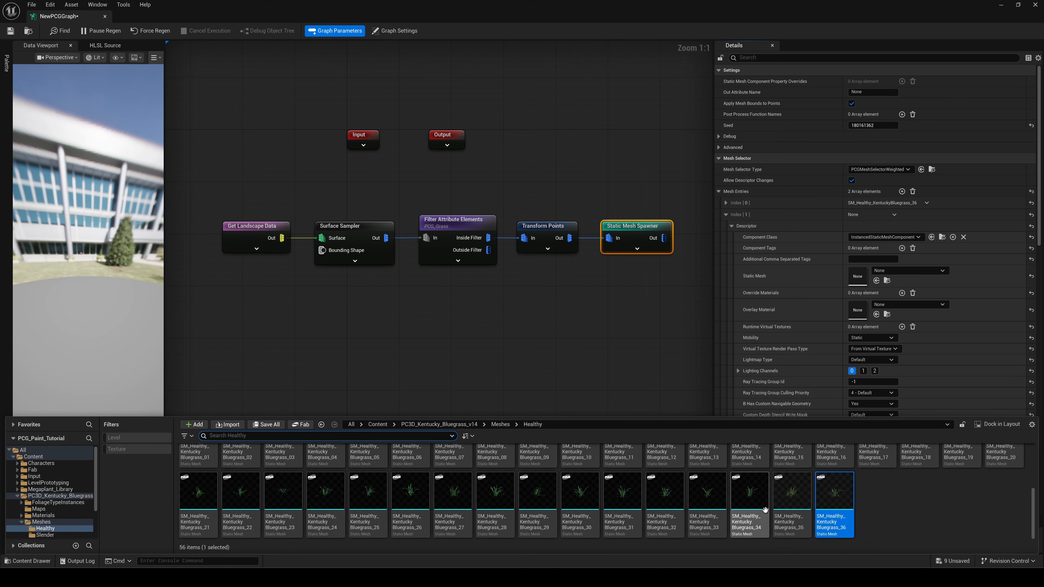
left_click_drag(791, 496, 822, 280)
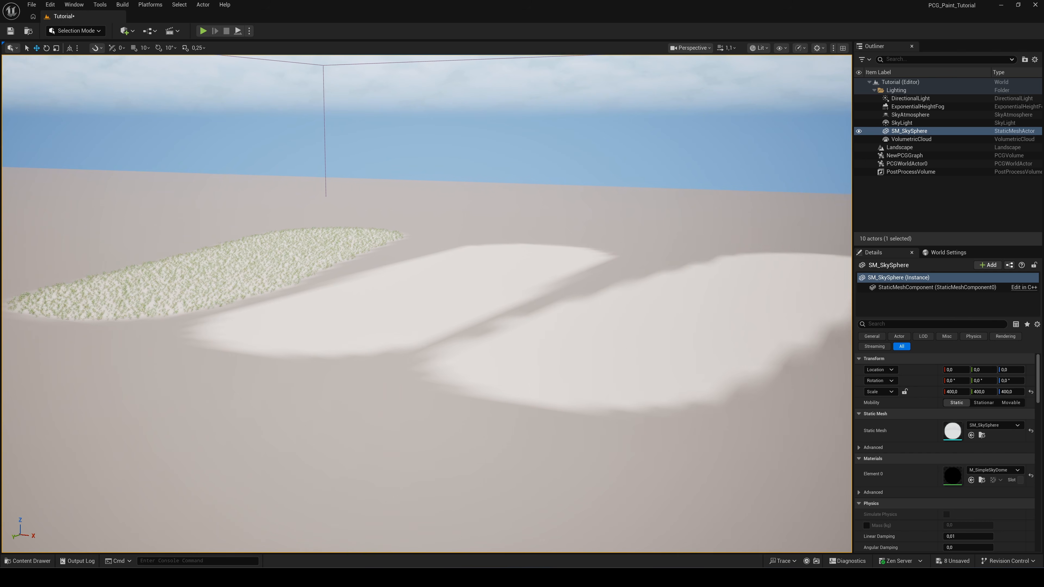
Step: Examine the scattered grass on the painted patch up close in the level
key("w")
right_click_drag(426, 304, 363, 344)
key("w")
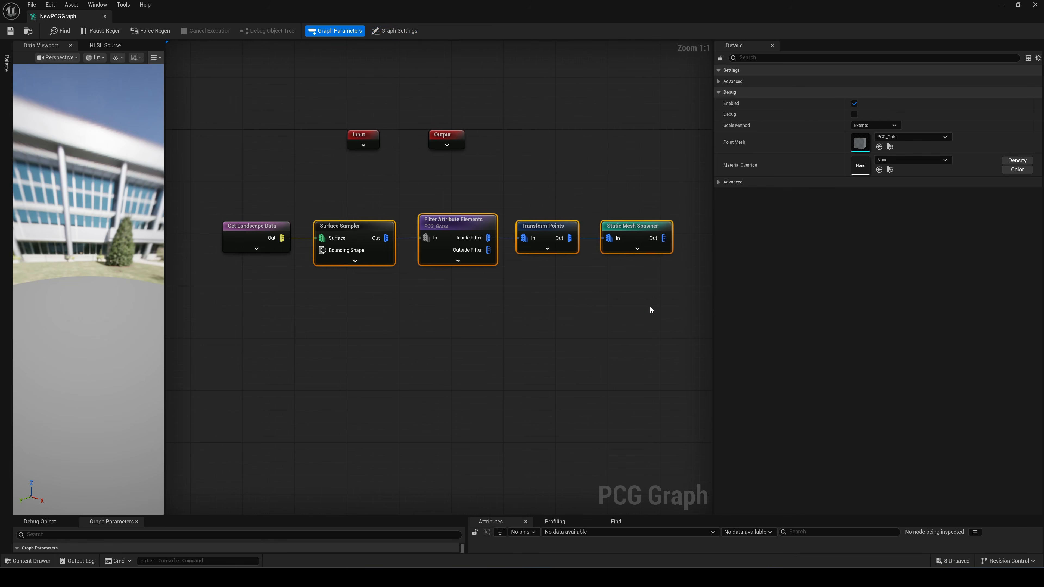
Step: Duplicate the sampler, filter, transform and spawner nodes below the grass row and feed the copied Surface Sampler from Get Landscape Data
key("ctrl+d")
left_click_drag(620, 305, 437, 292)
left_click_drag(282, 238, 324, 312)
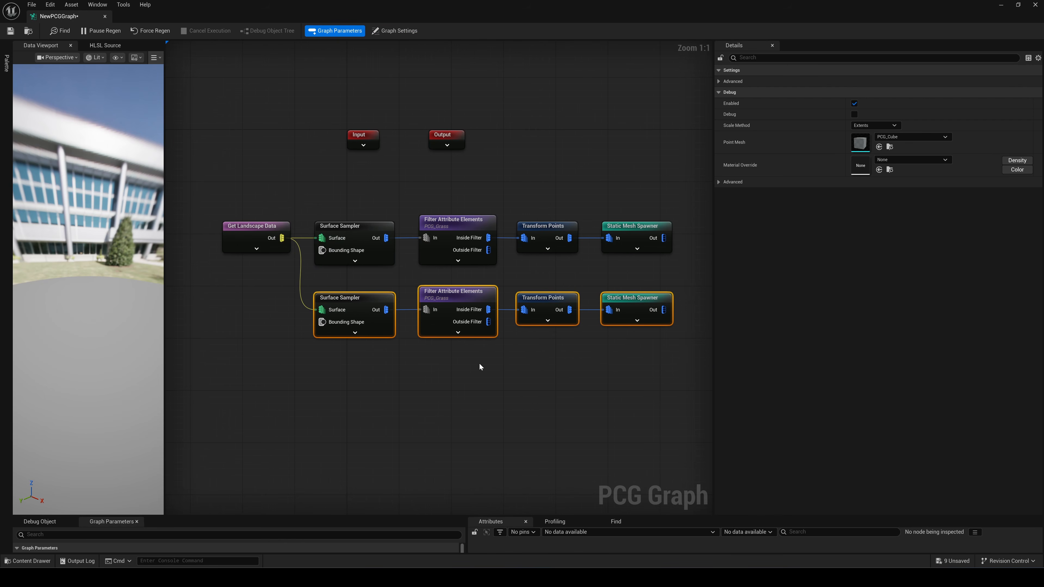
Step: Set the copied Surface Sampler's Points Per Squared Meter to 0,1 and the copied filter's target attribute to PCG_Trees
left_click(328, 298)
left_click(863, 92)
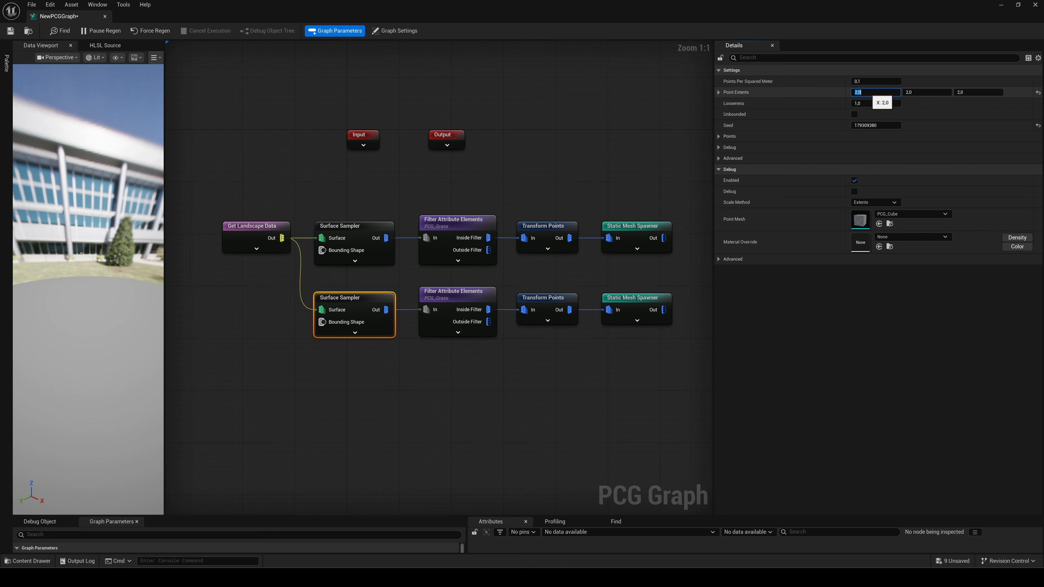
left_click(460, 293)
left_click(921, 91)
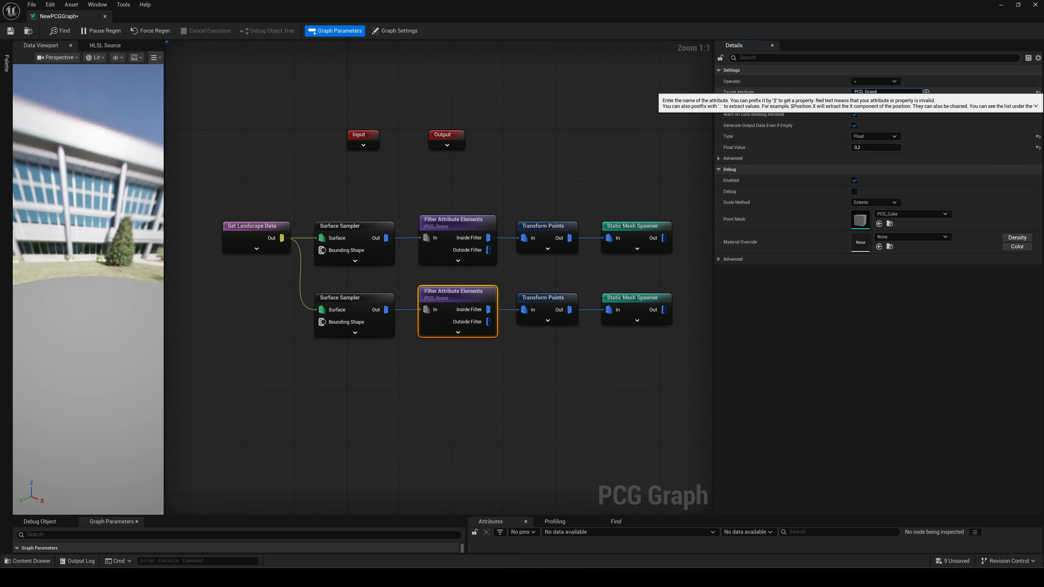
type("_Trees")
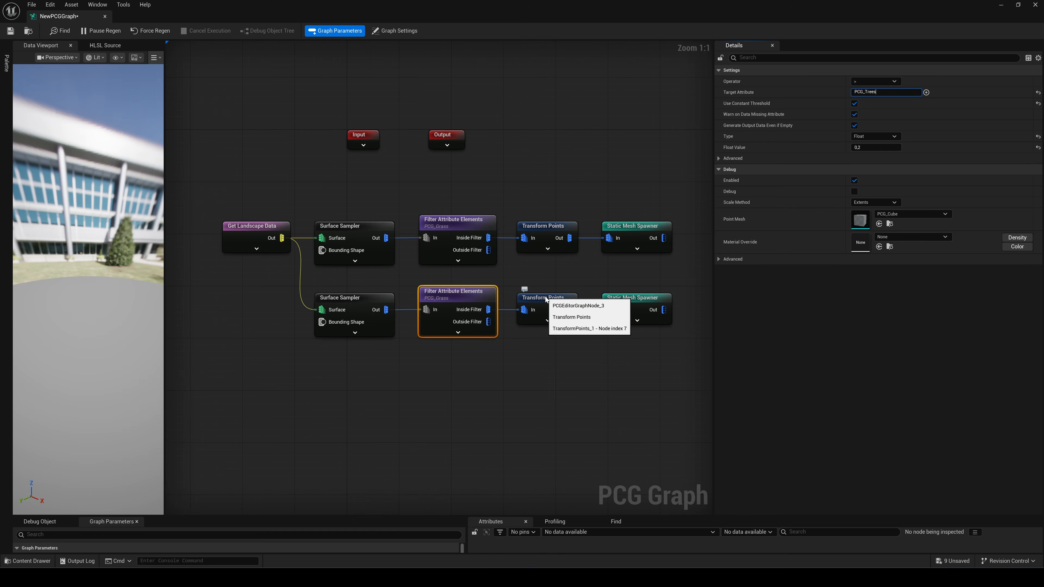
Step: Open the descriptor of the copied Static Mesh Spawner's first mesh entry and bring up the project's assets
left_click(546, 299)
left_click(633, 297)
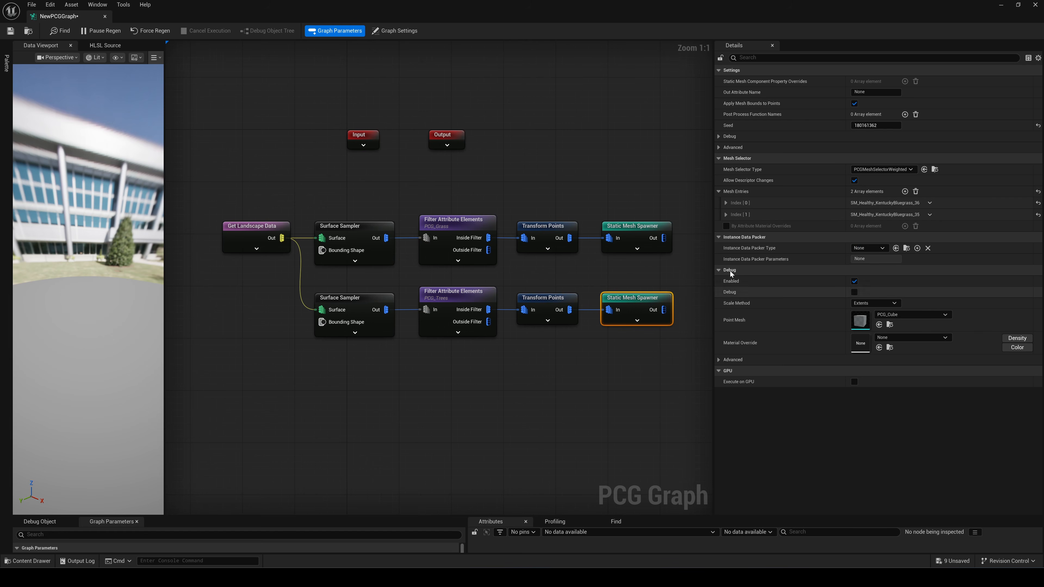
left_click(726, 203)
left_click(731, 215)
left_click(29, 561)
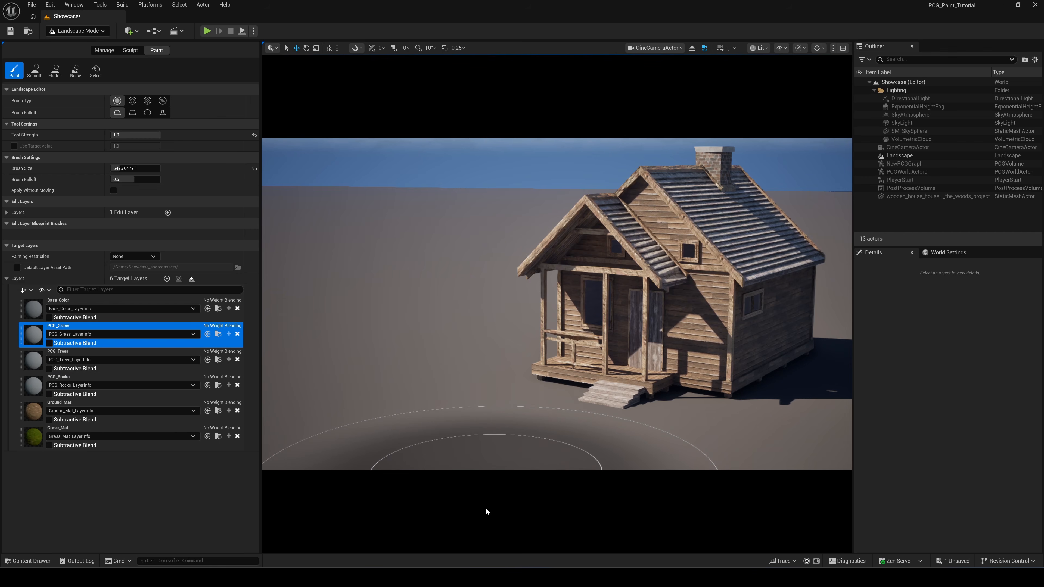
Step: In the Showcase level, paint the PCG_Grass layer over the ground before the cabin and PCG_Trees around and behind it
mouse_move(478, 450)
left_mouse_down()
mouse_move(419, 448)
mouse_move(352, 399)
left_mouse_up()
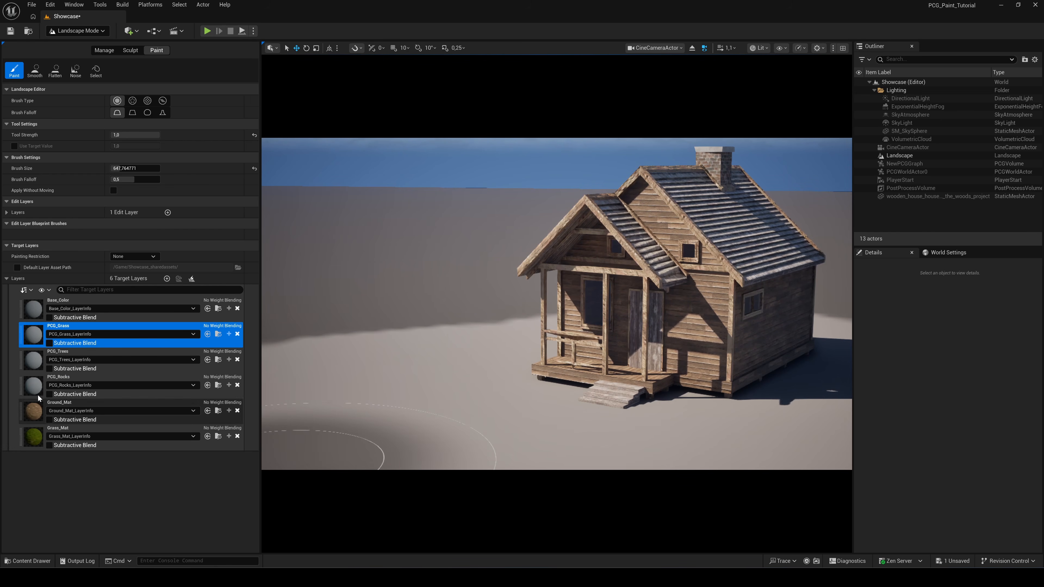
left_click(124, 354)
mouse_move(283, 275)
left_mouse_down()
mouse_move(489, 279)
mouse_move(636, 302)
mouse_move(824, 301)
mouse_move(903, 321)
left_mouse_up()
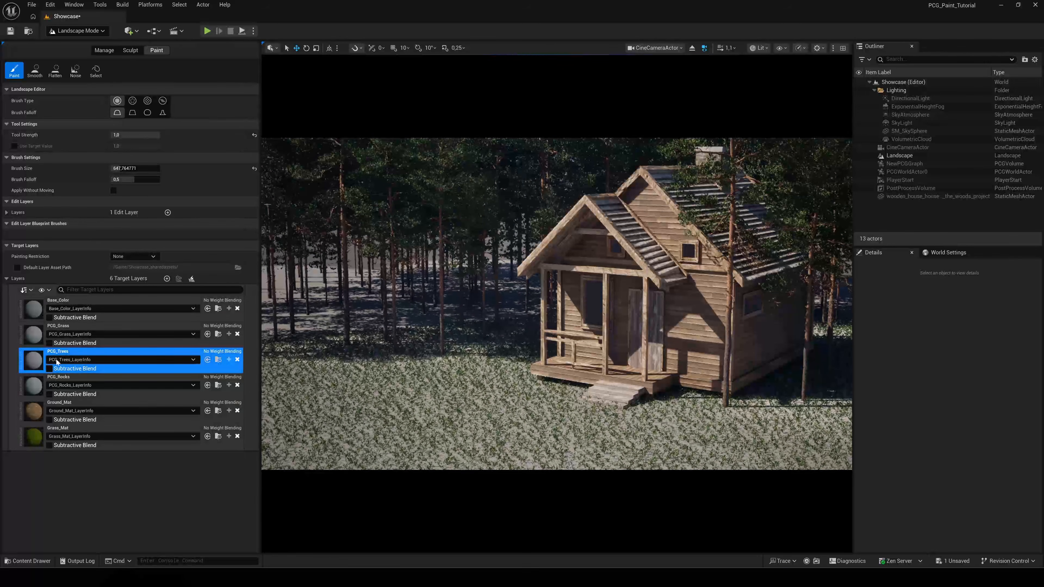
Step: Paint the Grass_Mat layer over the clearing around the cabin and Ground_Mat over the forest floor behind it
left_click(123, 429)
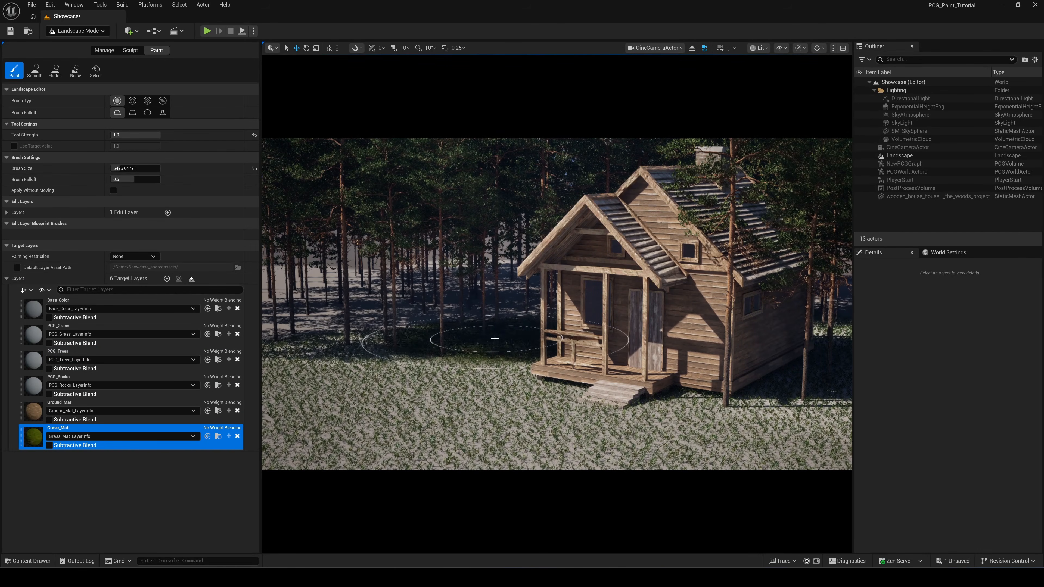
mouse_move(324, 348)
left_mouse_down()
mouse_move(312, 370)
mouse_move(465, 413)
mouse_move(775, 424)
left_mouse_up()
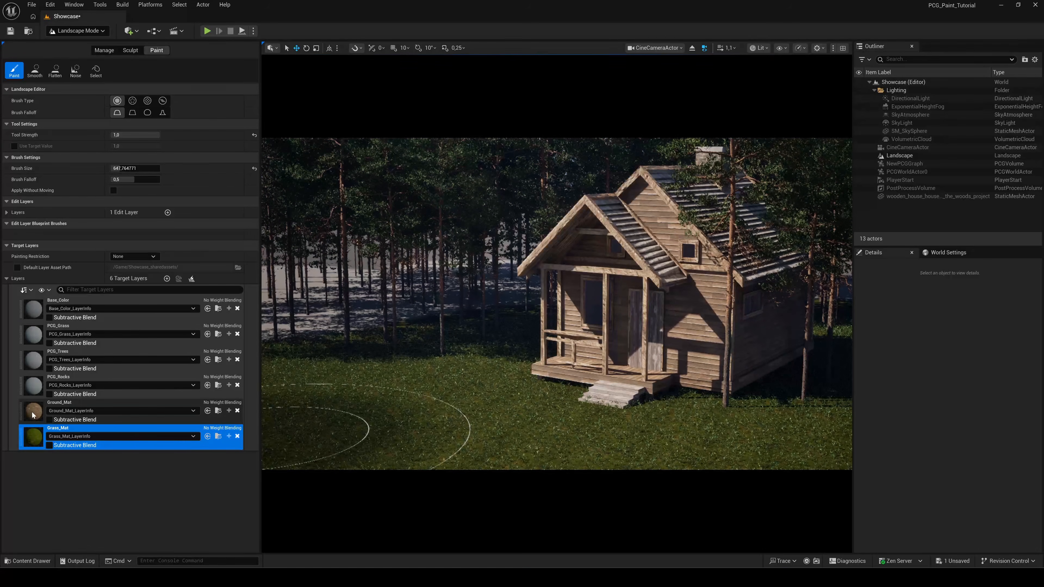
left_click(123, 403)
left_click_drag(317, 308, 285, 220)
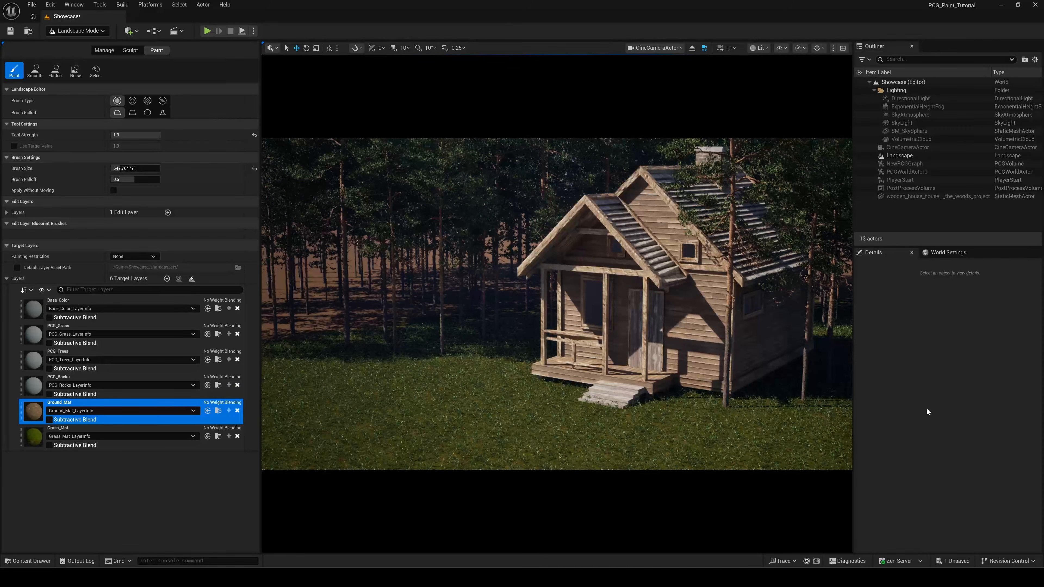
Step: Choose PCG_Rocks as the landscape layer to paint
left_click(28, 389)
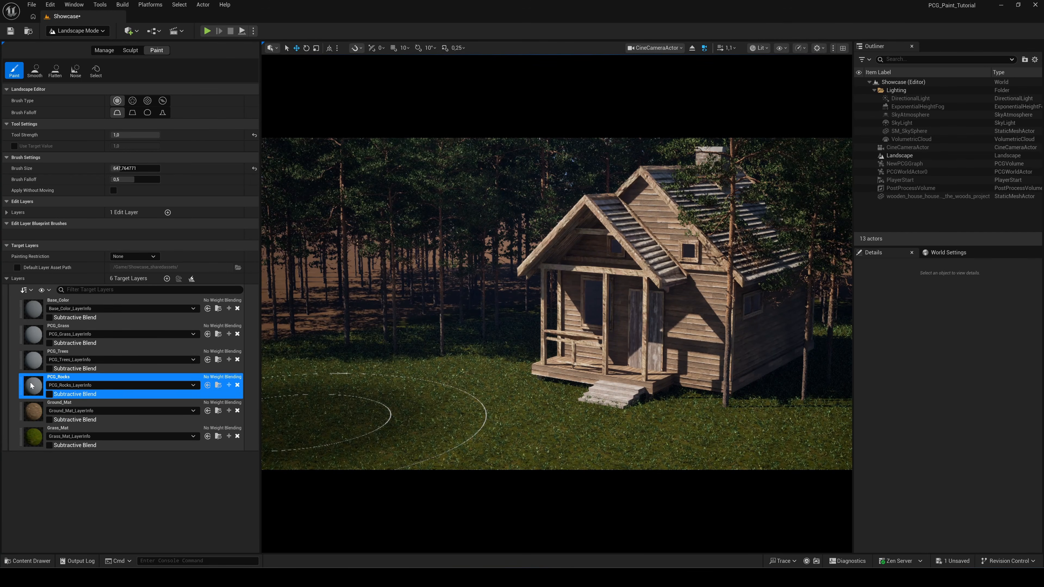